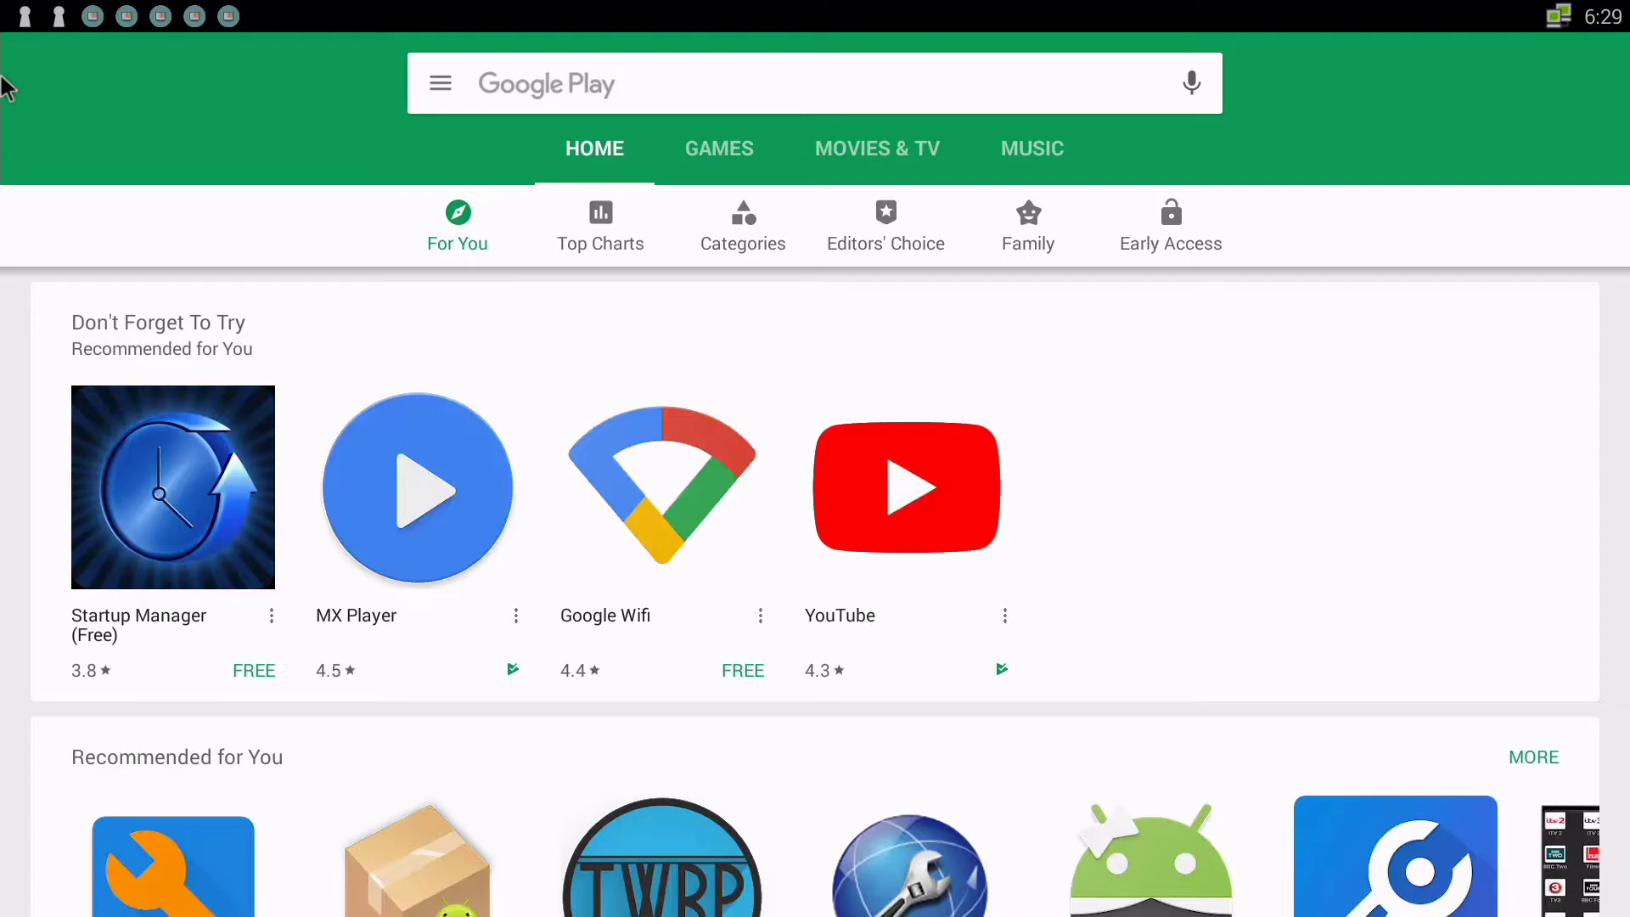
- Start the YouTube and Google updates together with UPDATE ALL in My apps & games
click(440, 88)
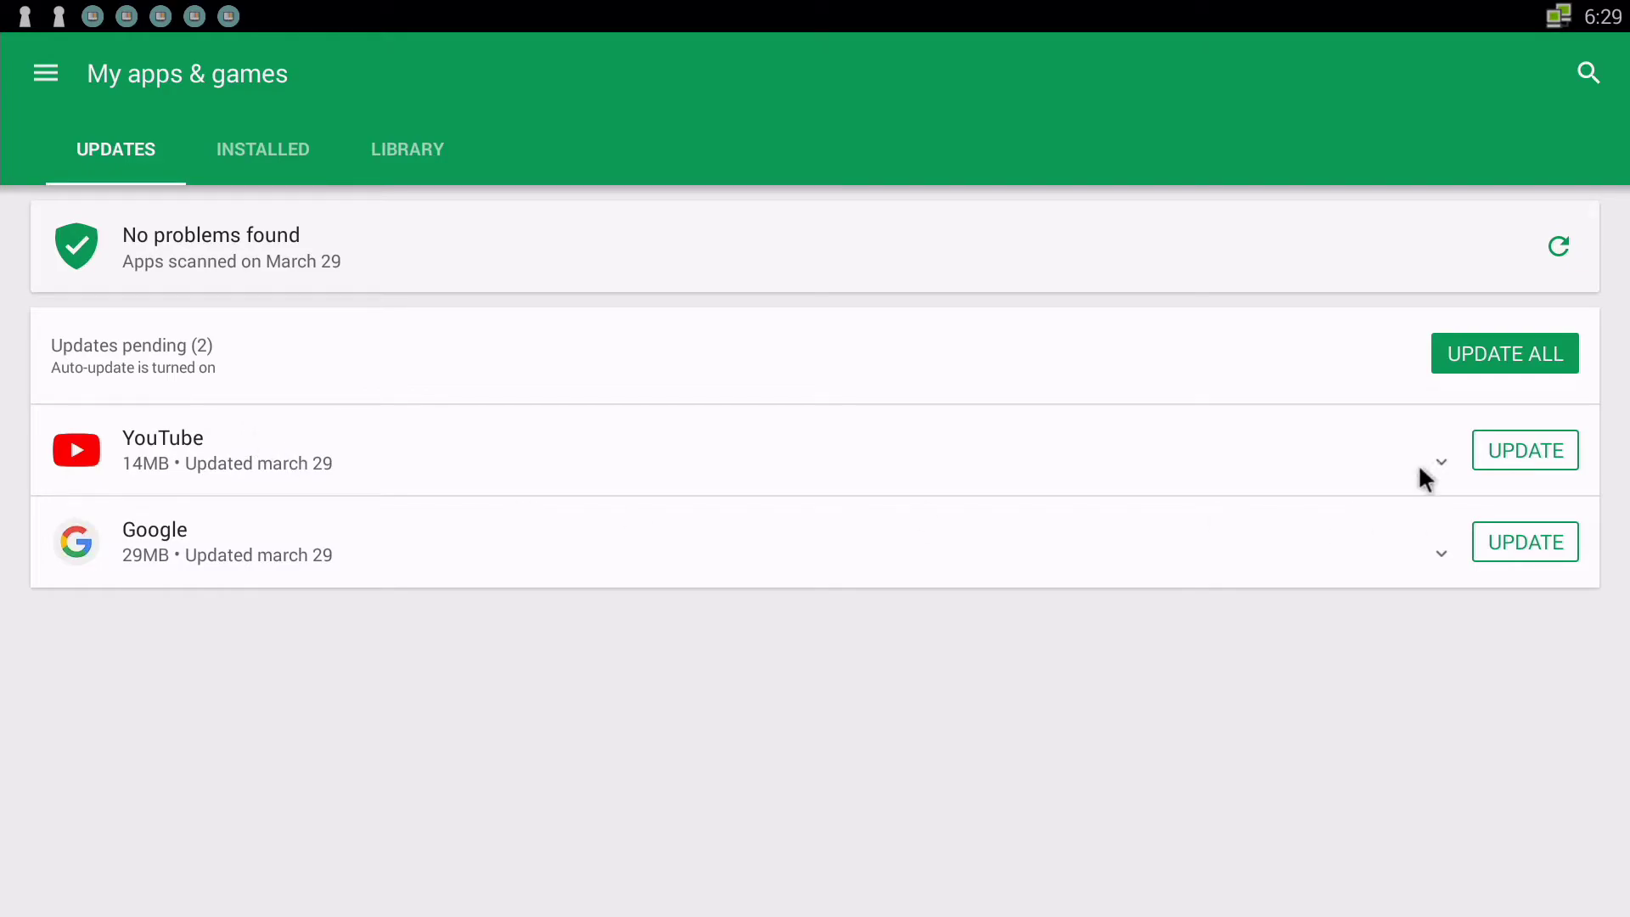
click(1509, 360)
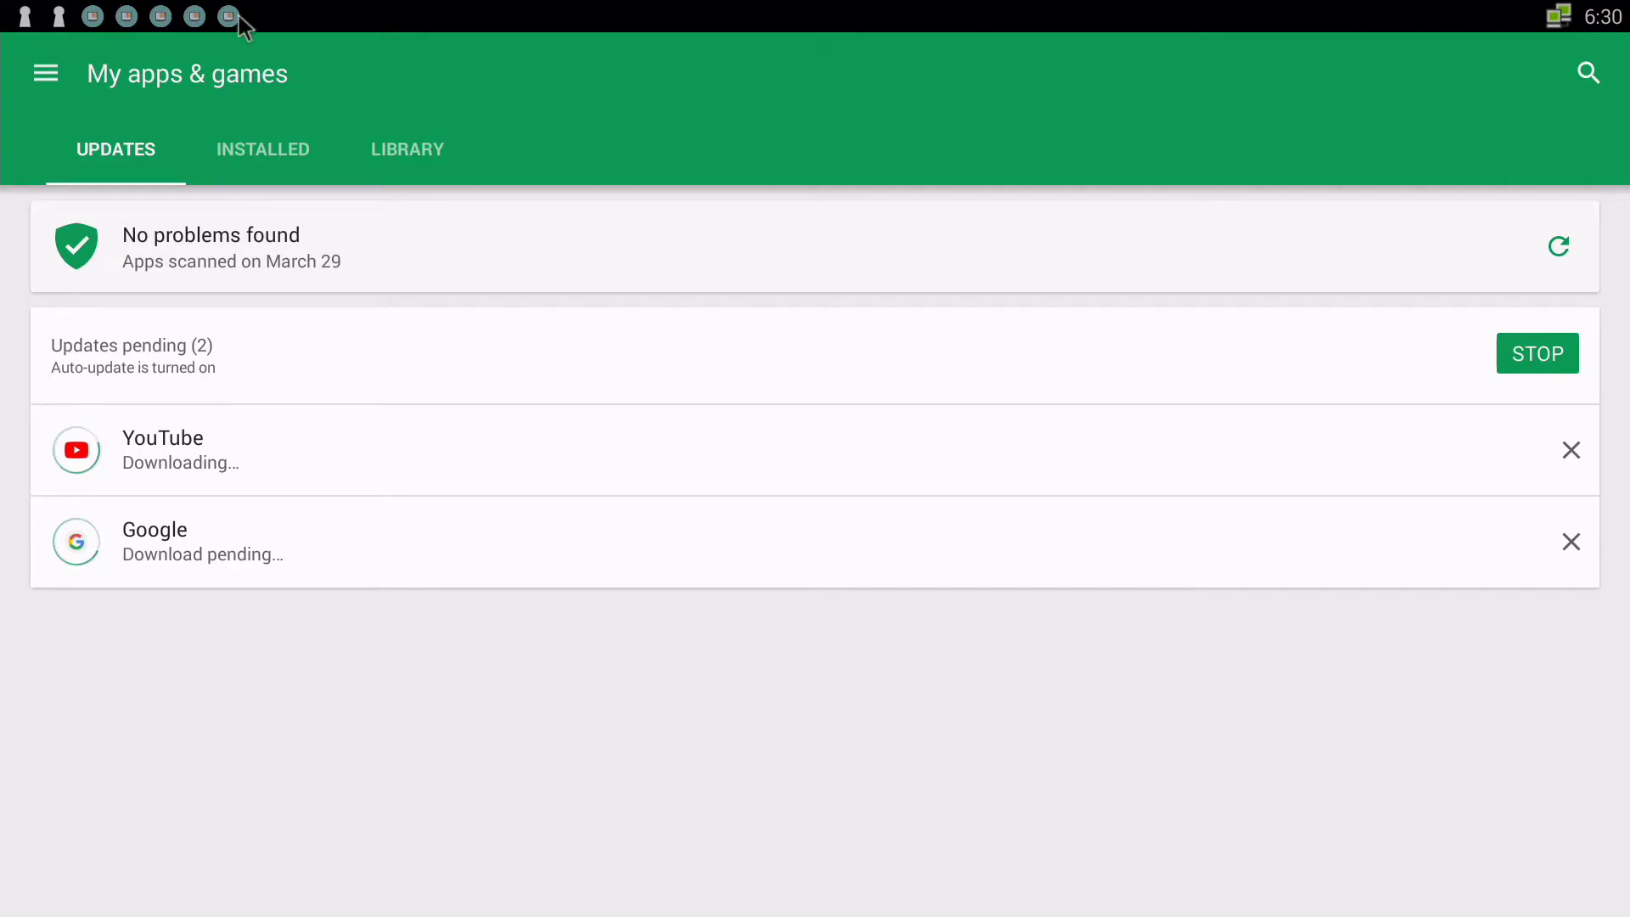
- Clear every notification from the shade and go back to the home screen
mouse_move(369, 27)
mouse_down()
mouse_move(399, 697)
mouse_move(436, 861)
mouse_up()
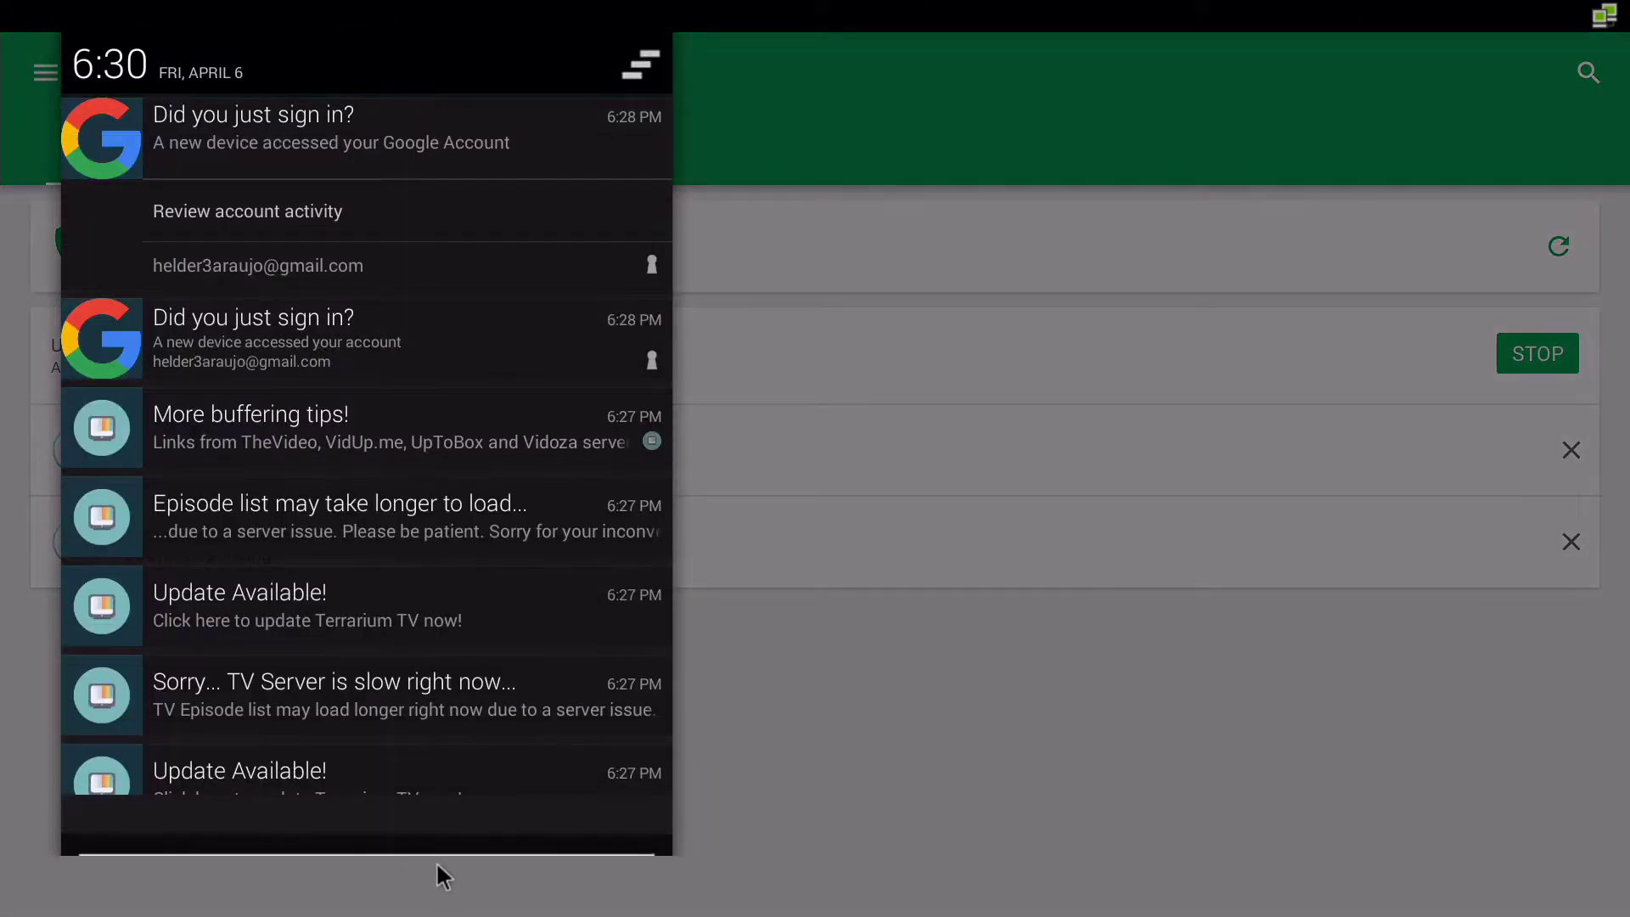
click(639, 70)
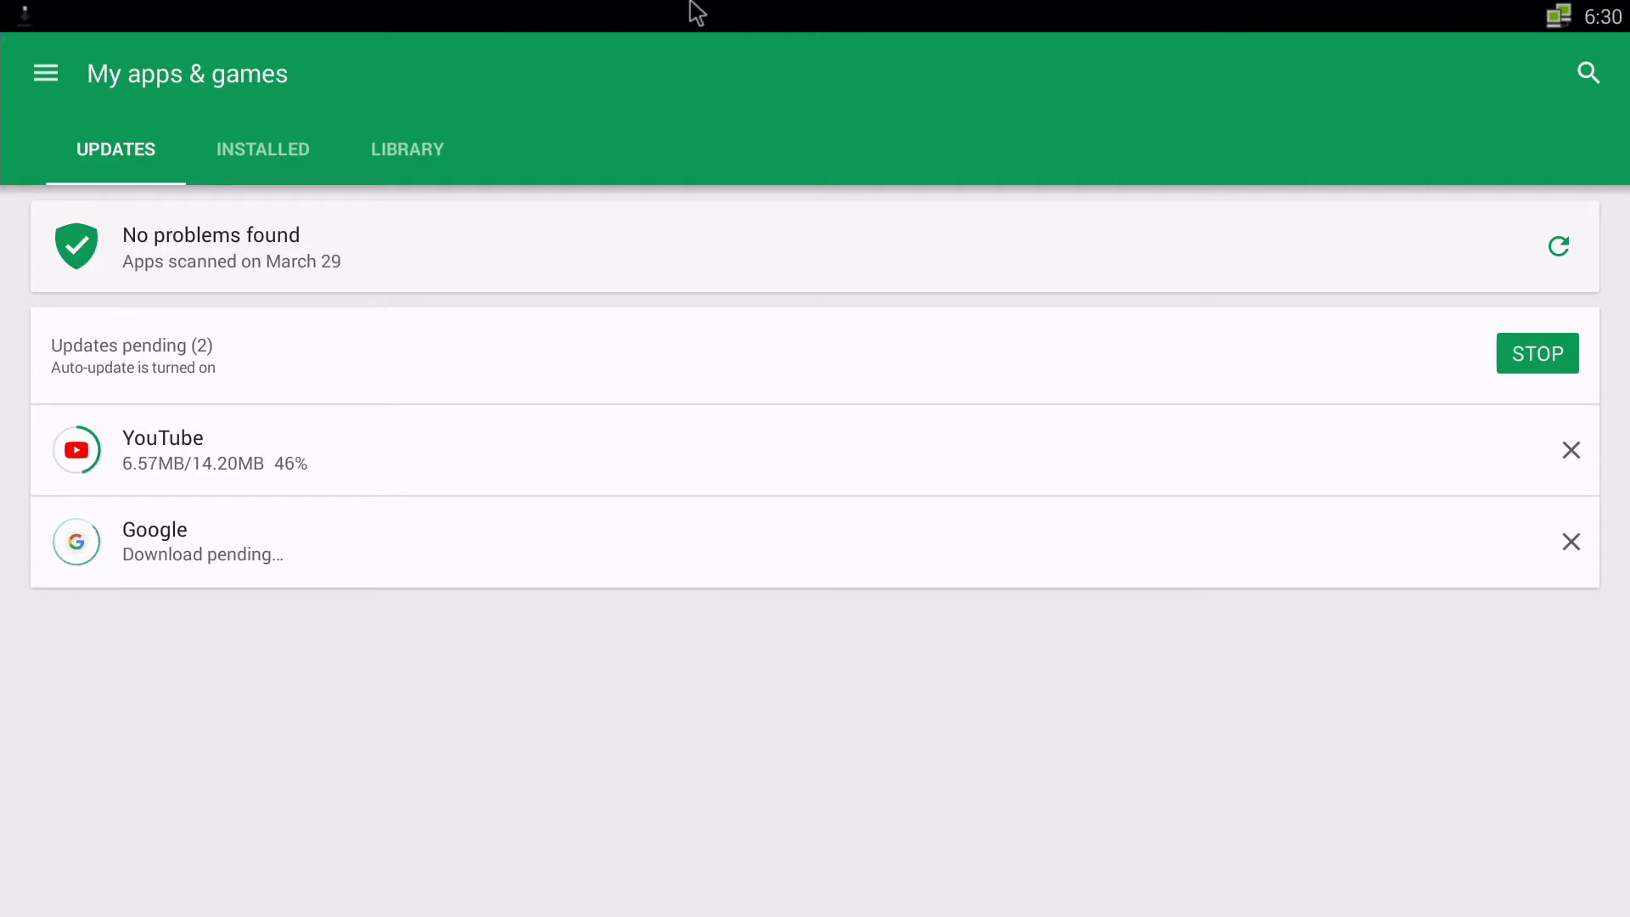
key(Home)
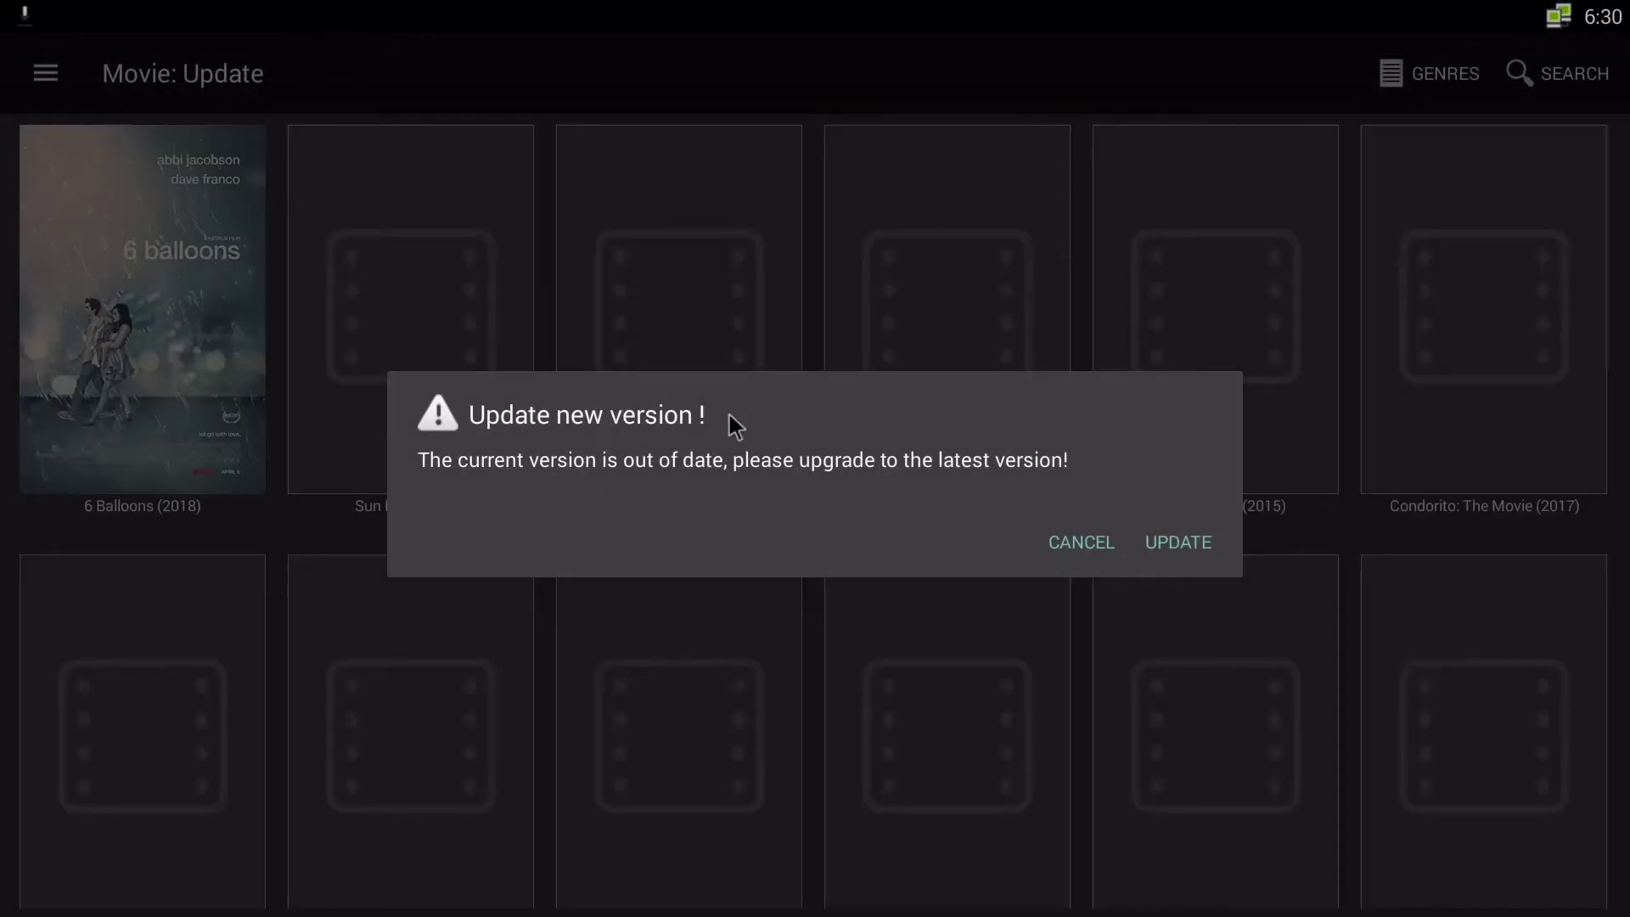
- Accept the Movie HD update, review all its permissions, and install it
click(1187, 543)
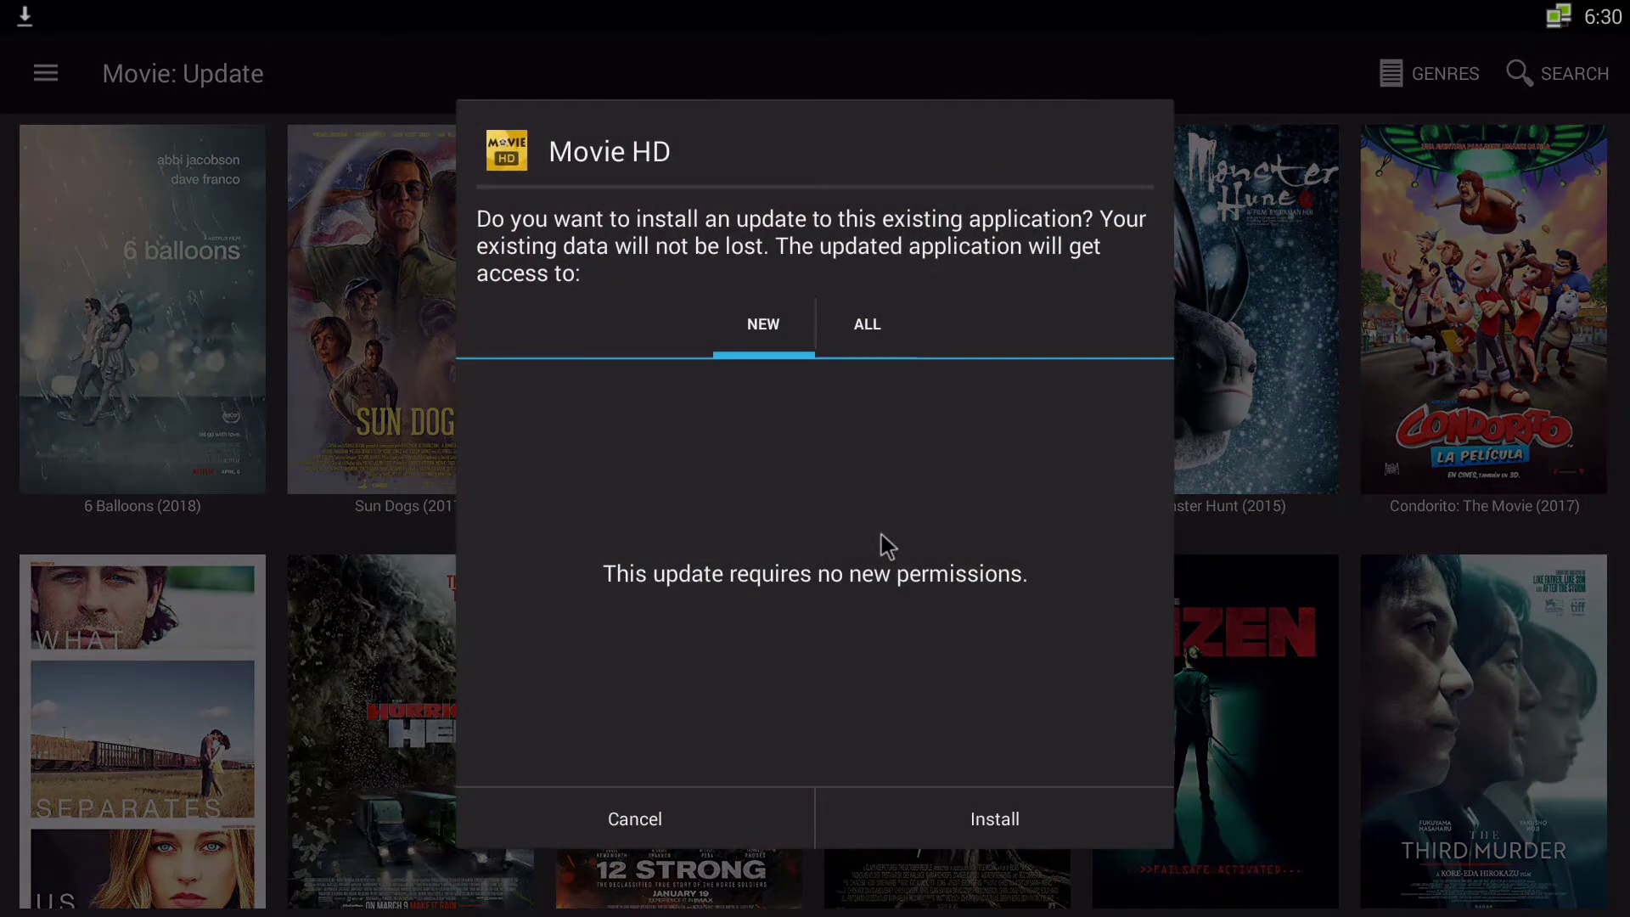
click(851, 336)
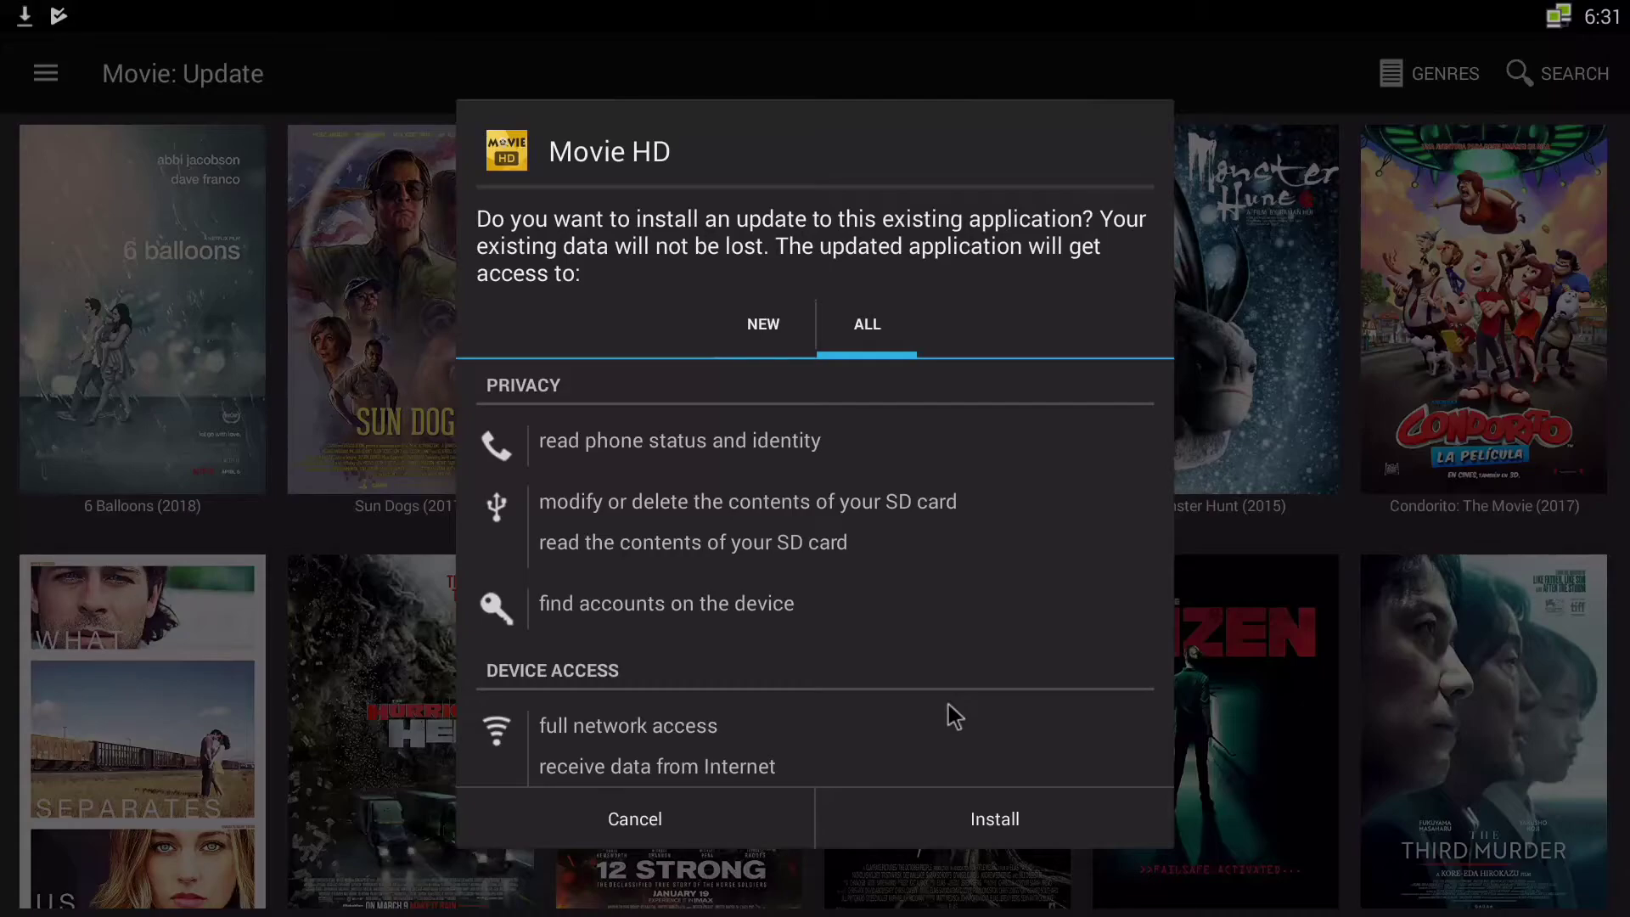
click(1024, 832)
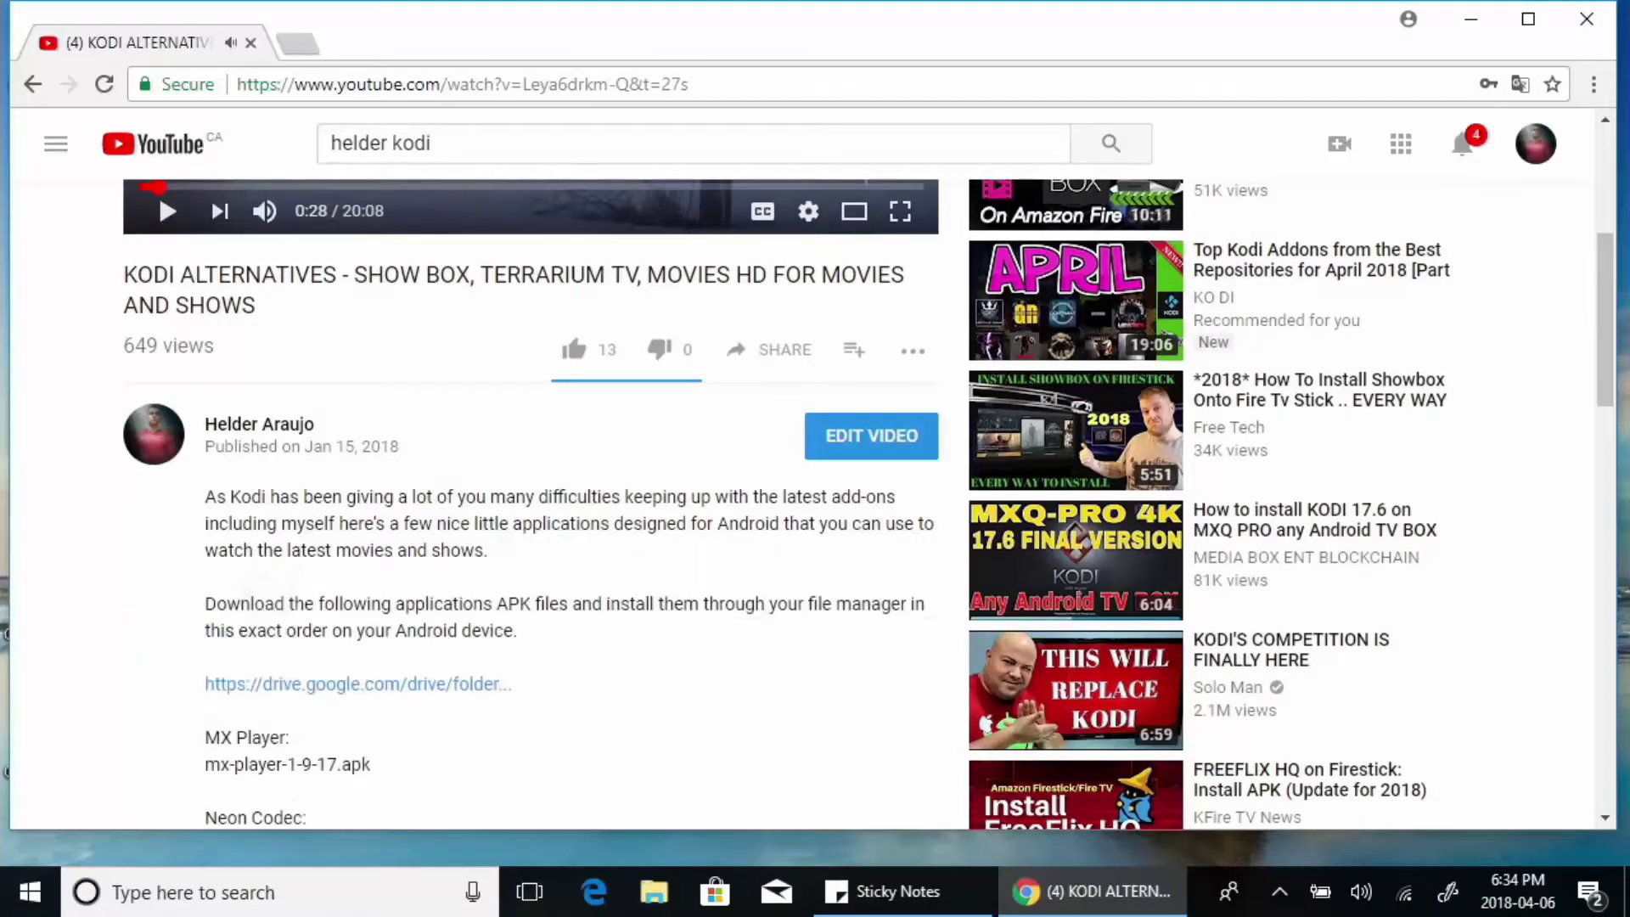
- Follow the YouTube description's link to the shared KODI folder in Google Drive
scroll(158, 192, down, 1)
scroll(158, 192, down, 4)
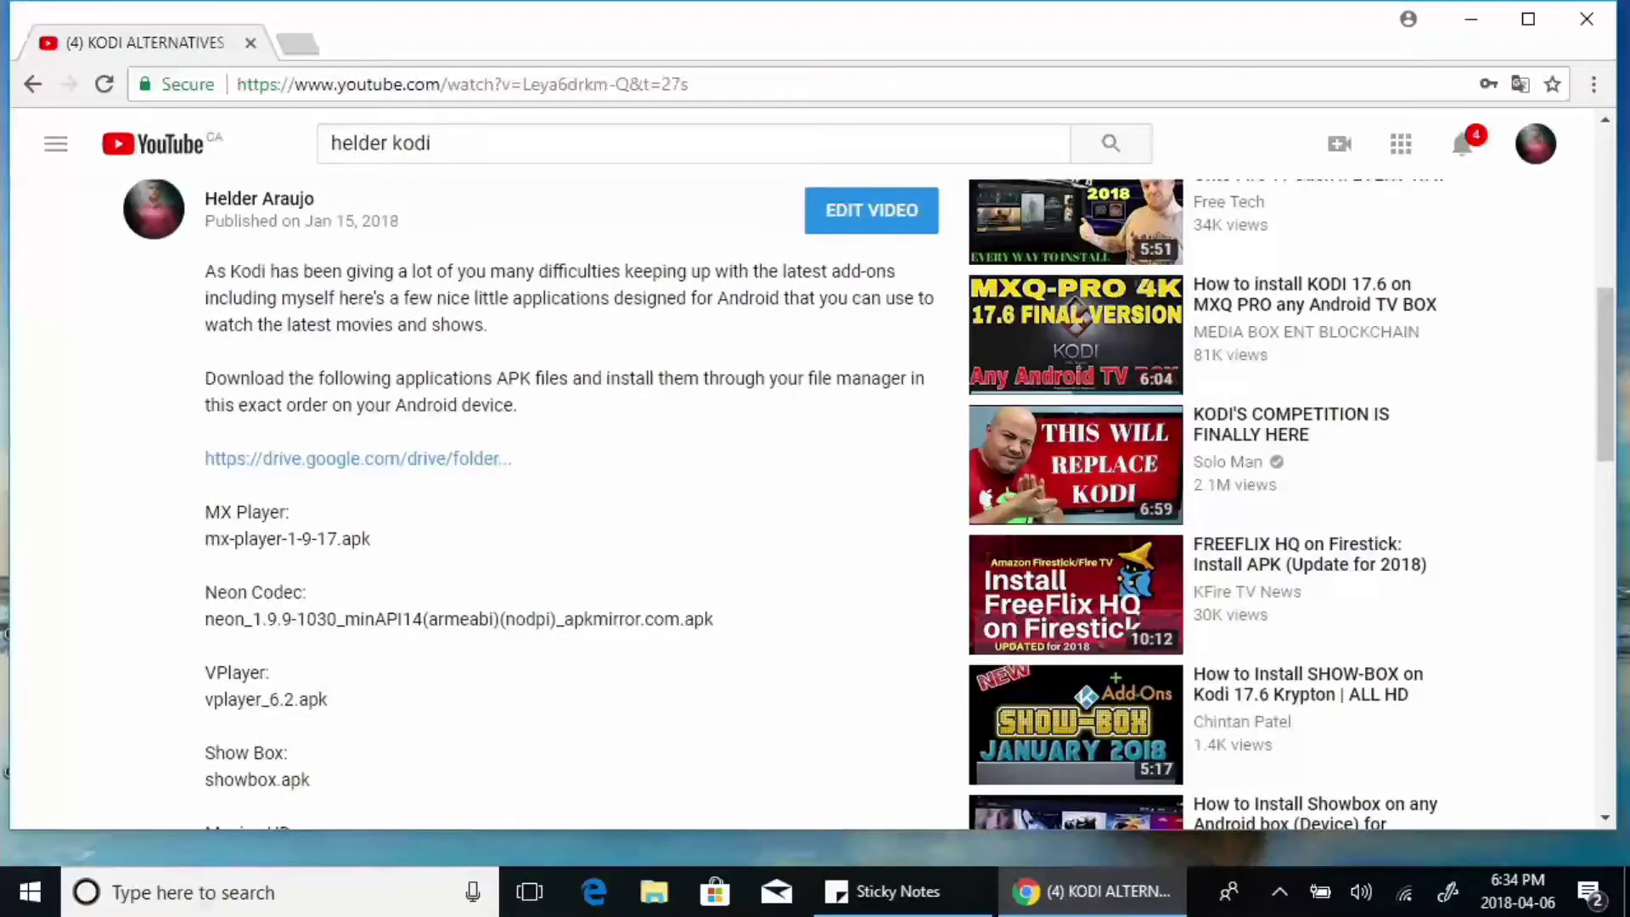
click(428, 460)
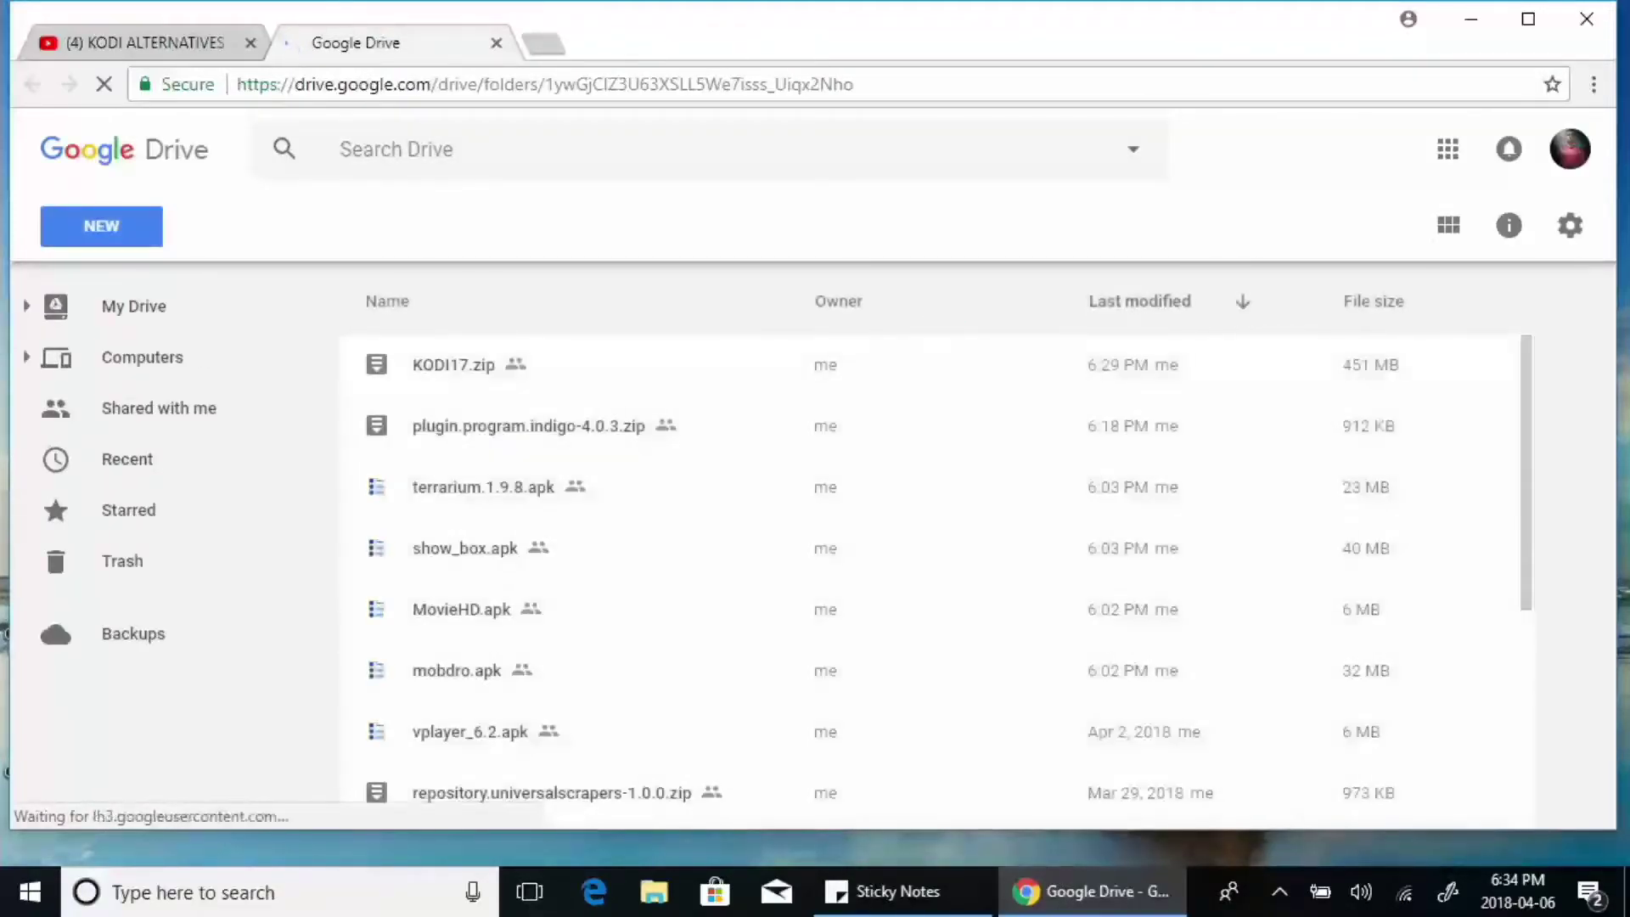
- Select terrarium.1.9.8.apk in the folder and bring up, then dismiss, its file actions
scroll(934, 577, down, 3)
scroll(934, 578, down, 2)
scroll(934, 577, up, 5)
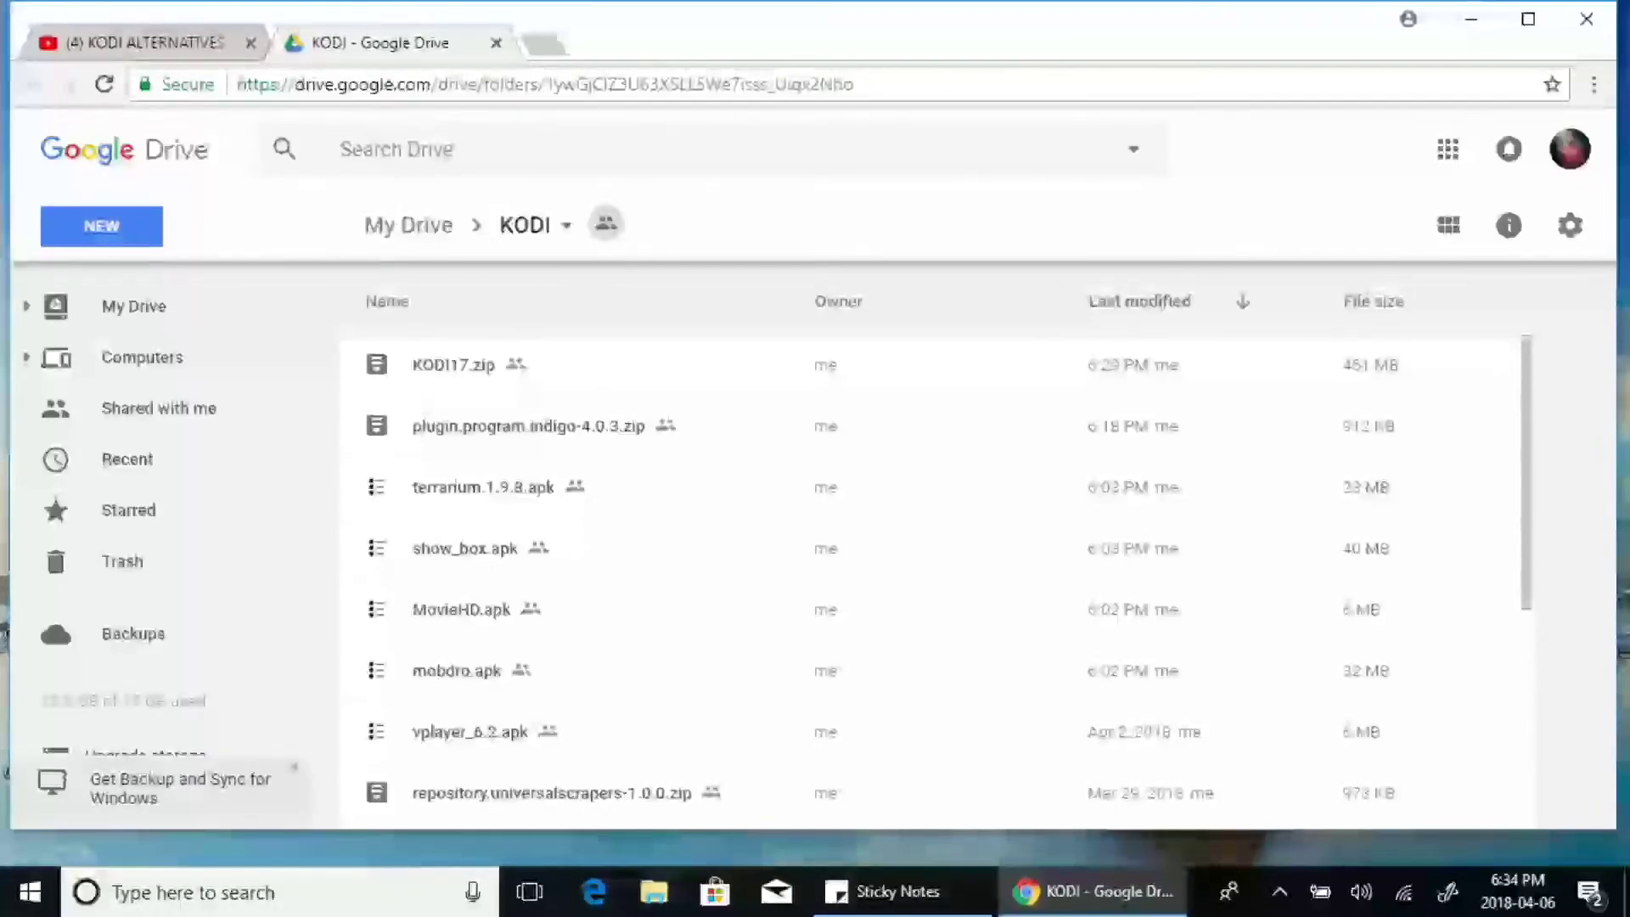
scroll(934, 578, down, 2)
scroll(934, 577, up, 2)
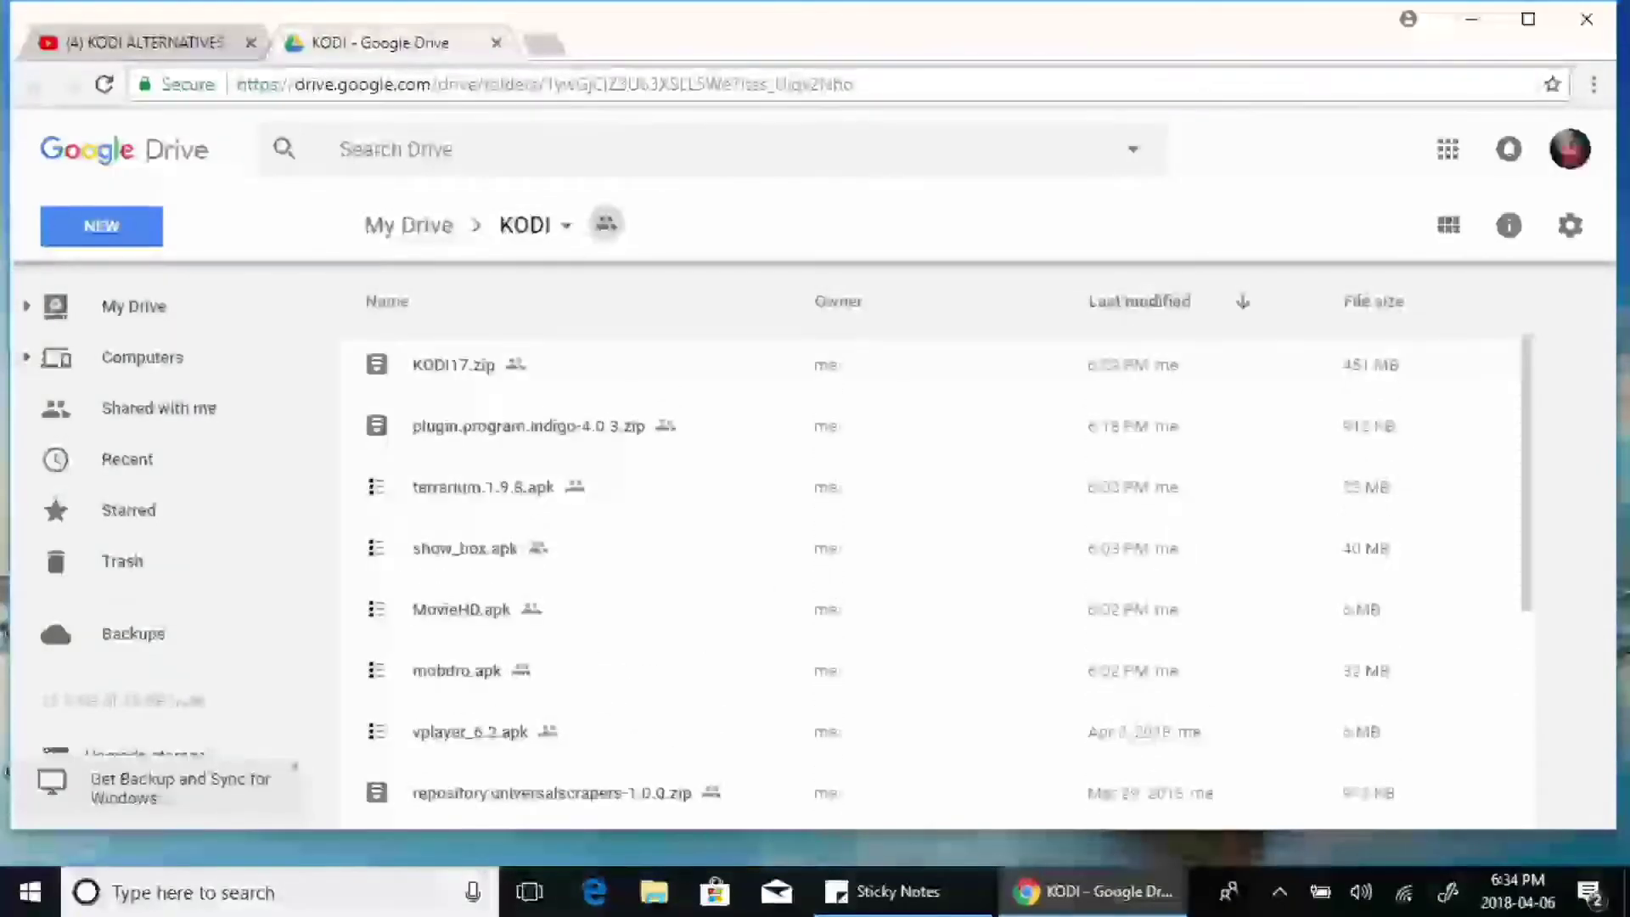
click(377, 487)
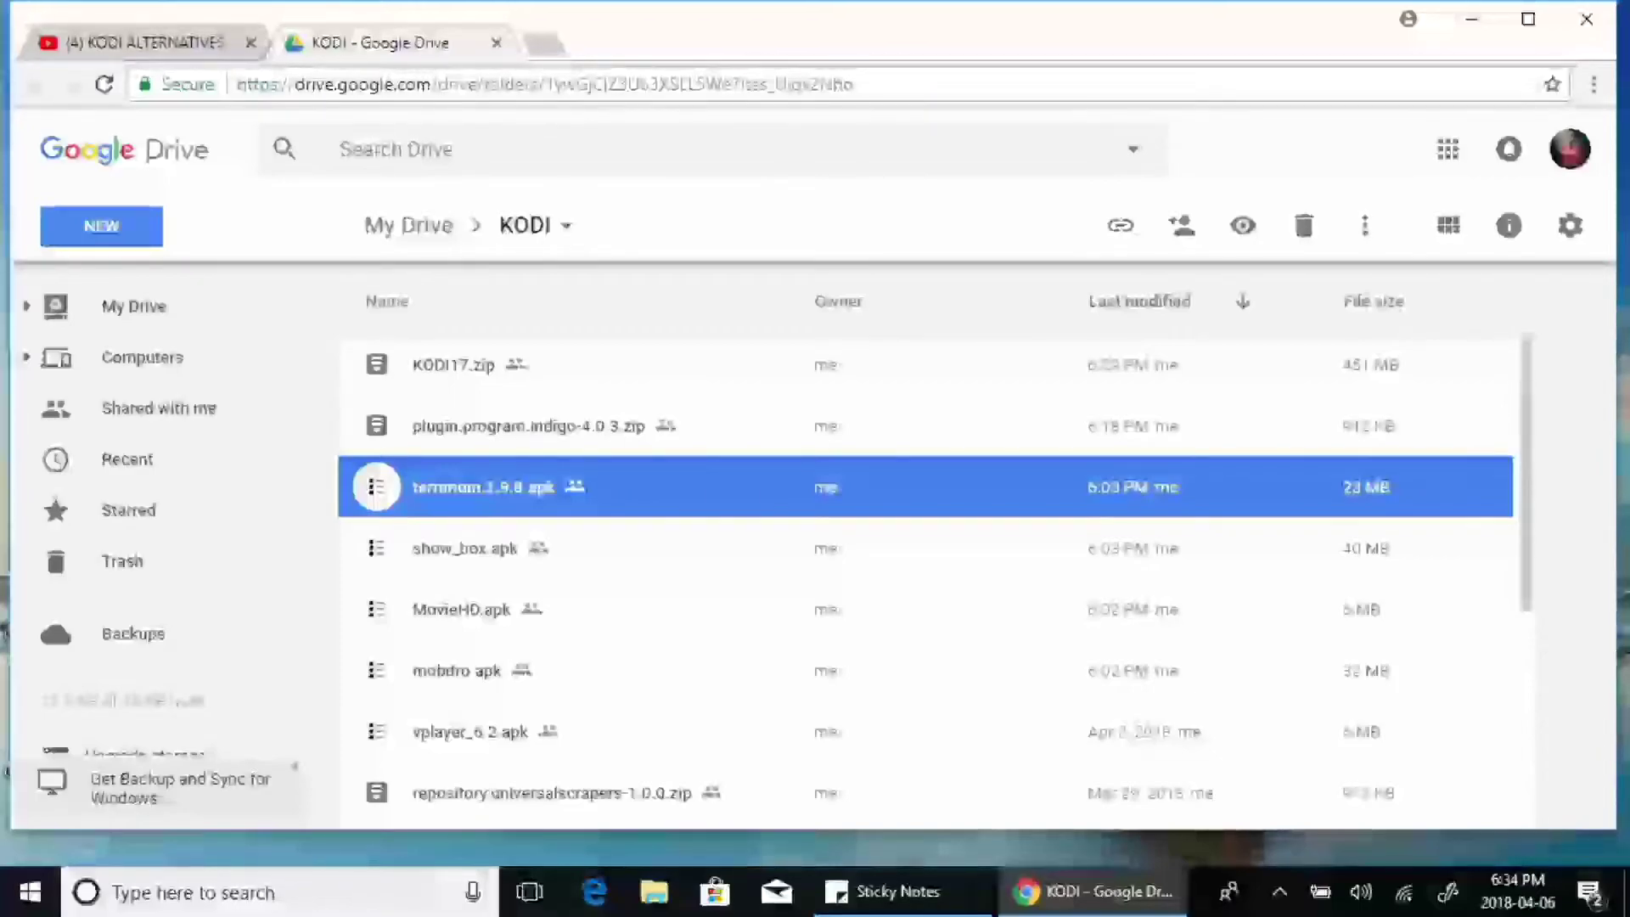
click(714, 486)
right_click(714, 486)
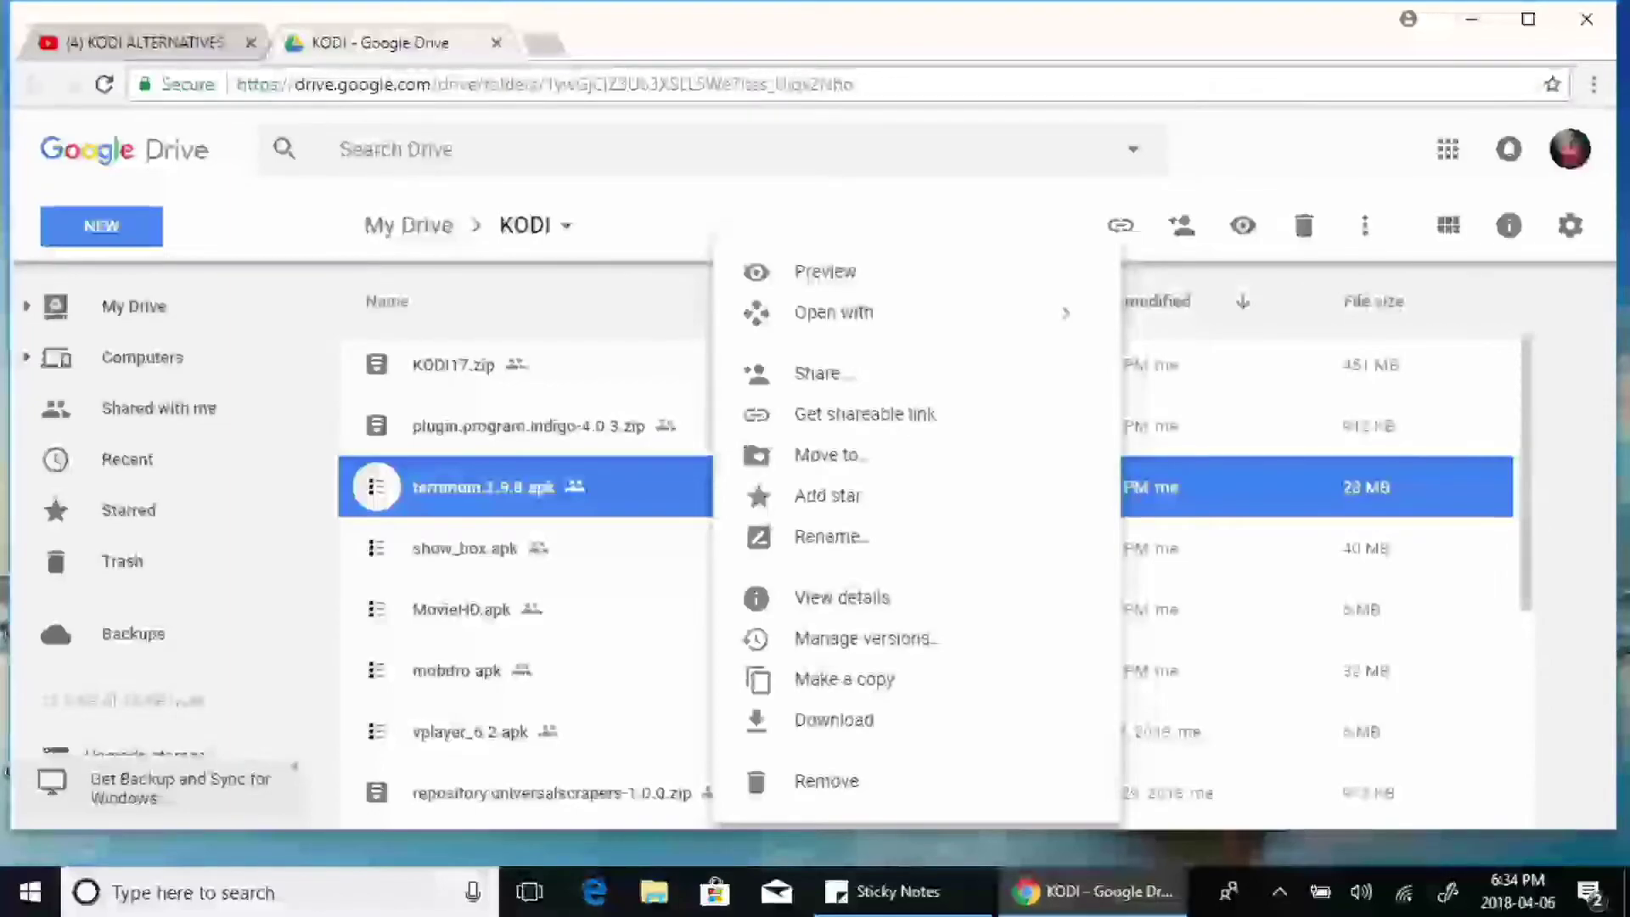
key(Escape)
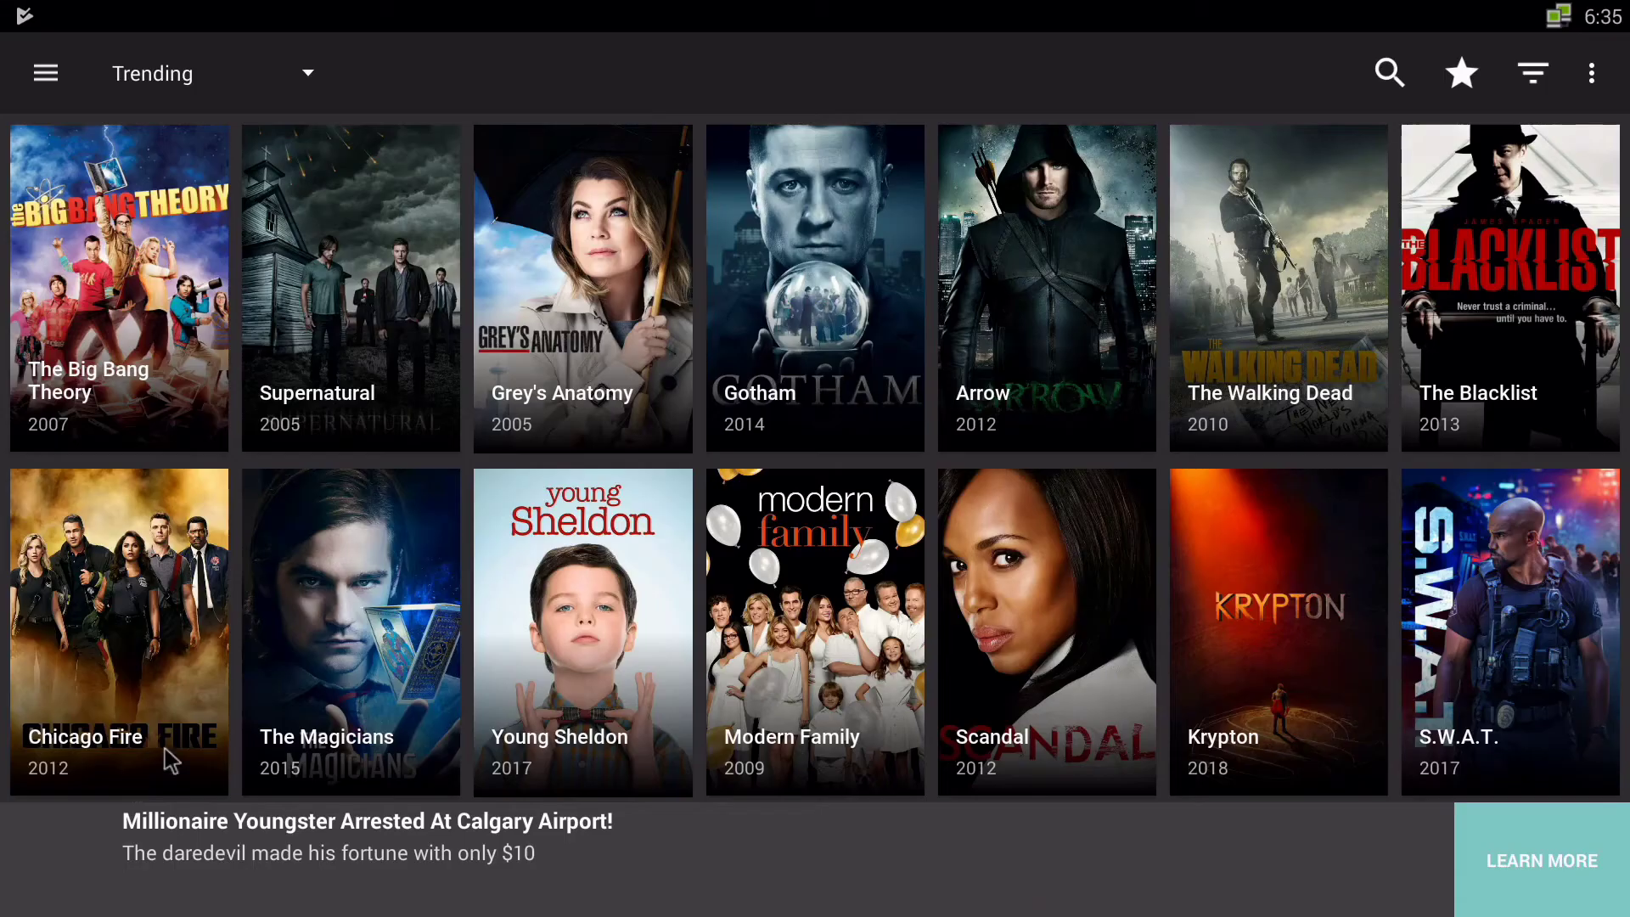
- Exit Terrarium TV to the home screen and open the KINGSTON USB drive in FileBrowser
right_click(811, 557)
right_click(476, 645)
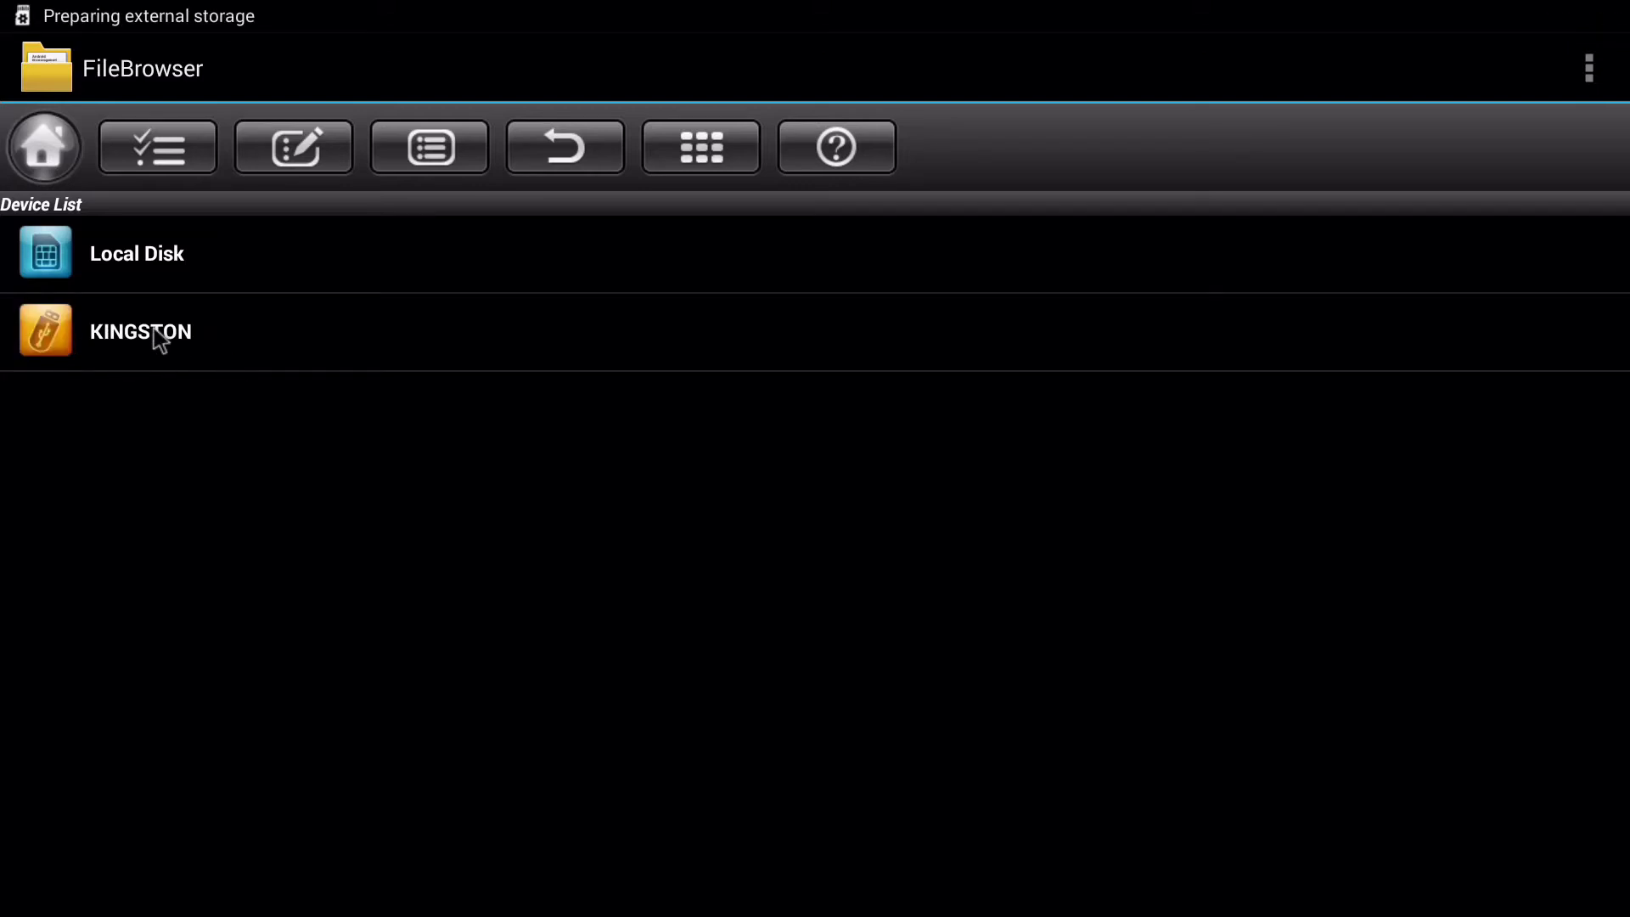
click(154, 329)
- Install mobdro.apk from the KINGSTON drive's Android folder, then back out to the launcher
click(144, 270)
scroll(325, 674, down, 3)
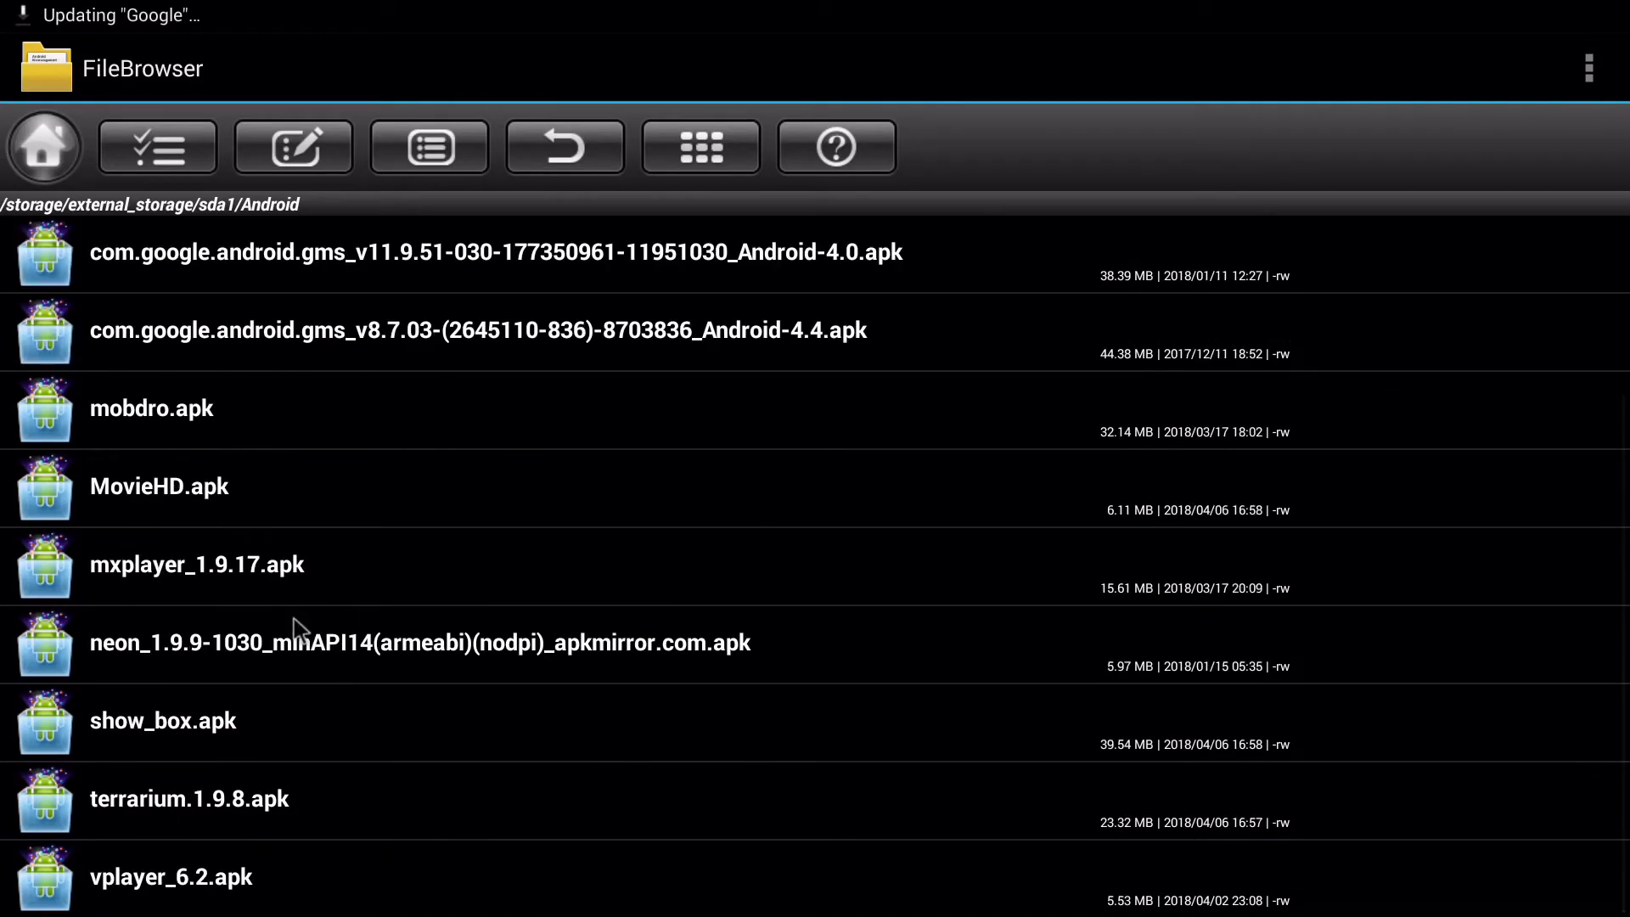
click(202, 414)
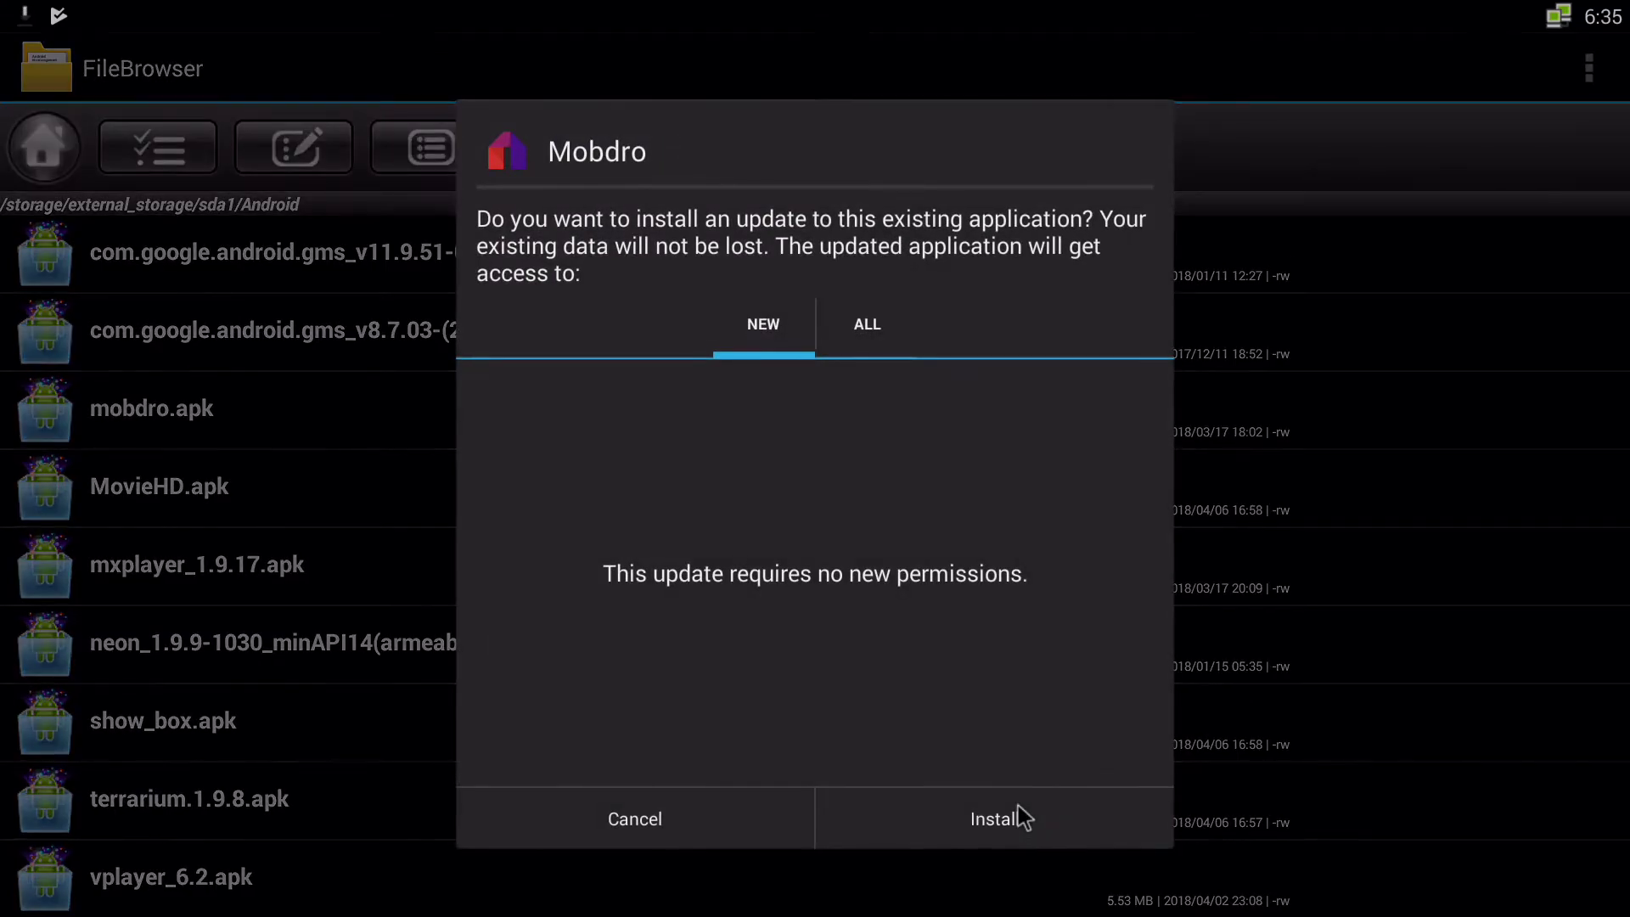
click(659, 813)
key(Escape)
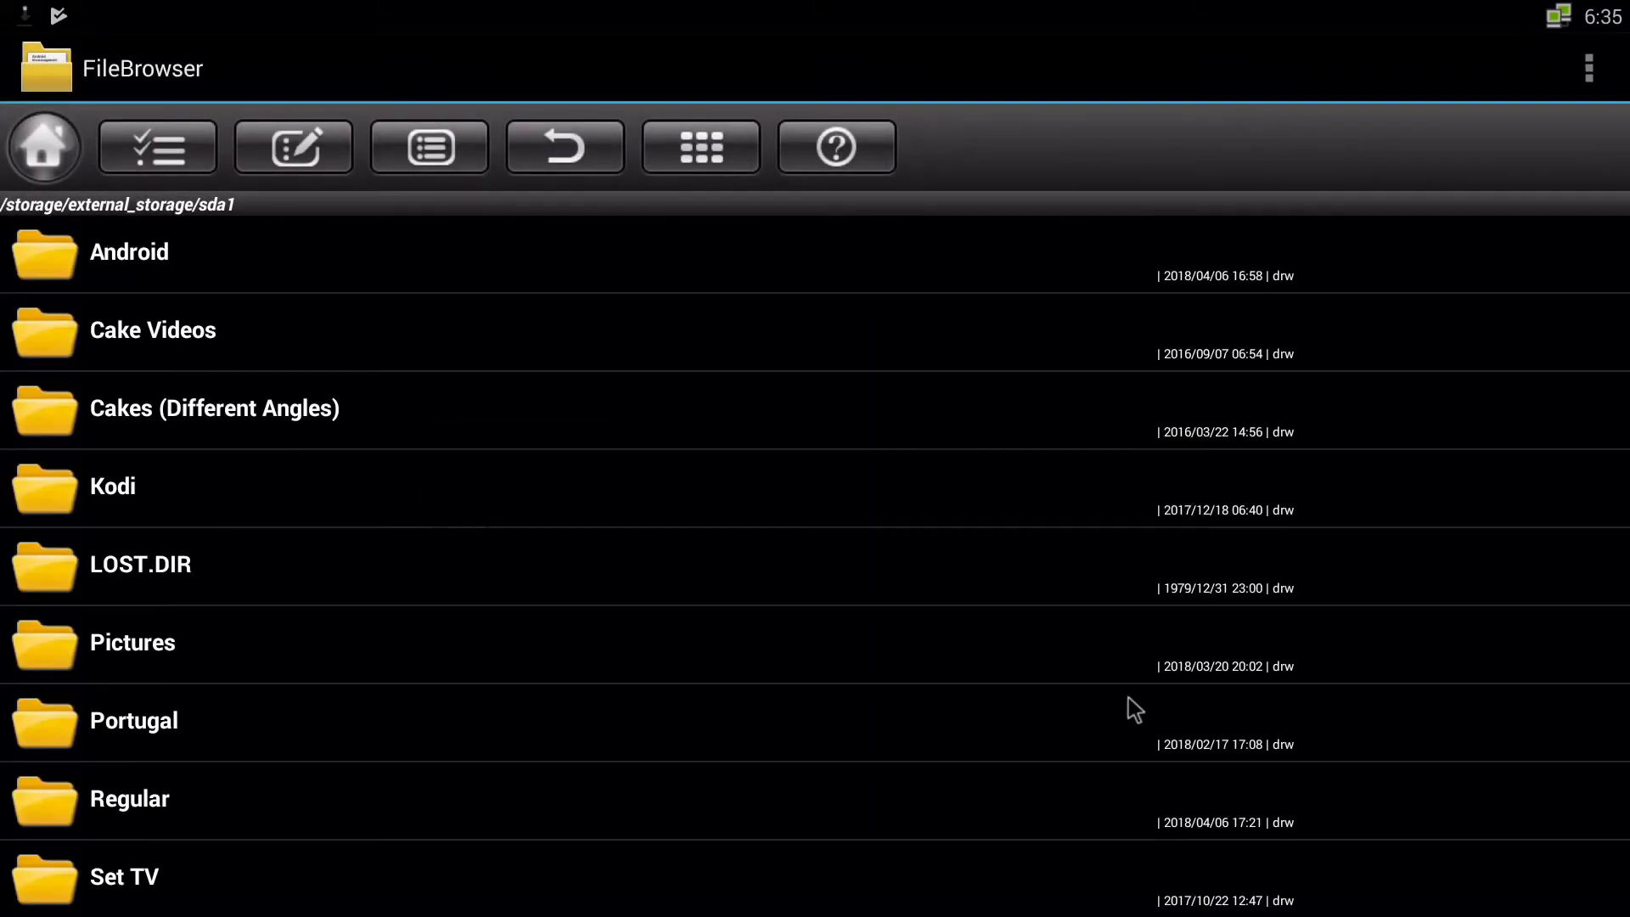
key(Escape)
key(Escape)
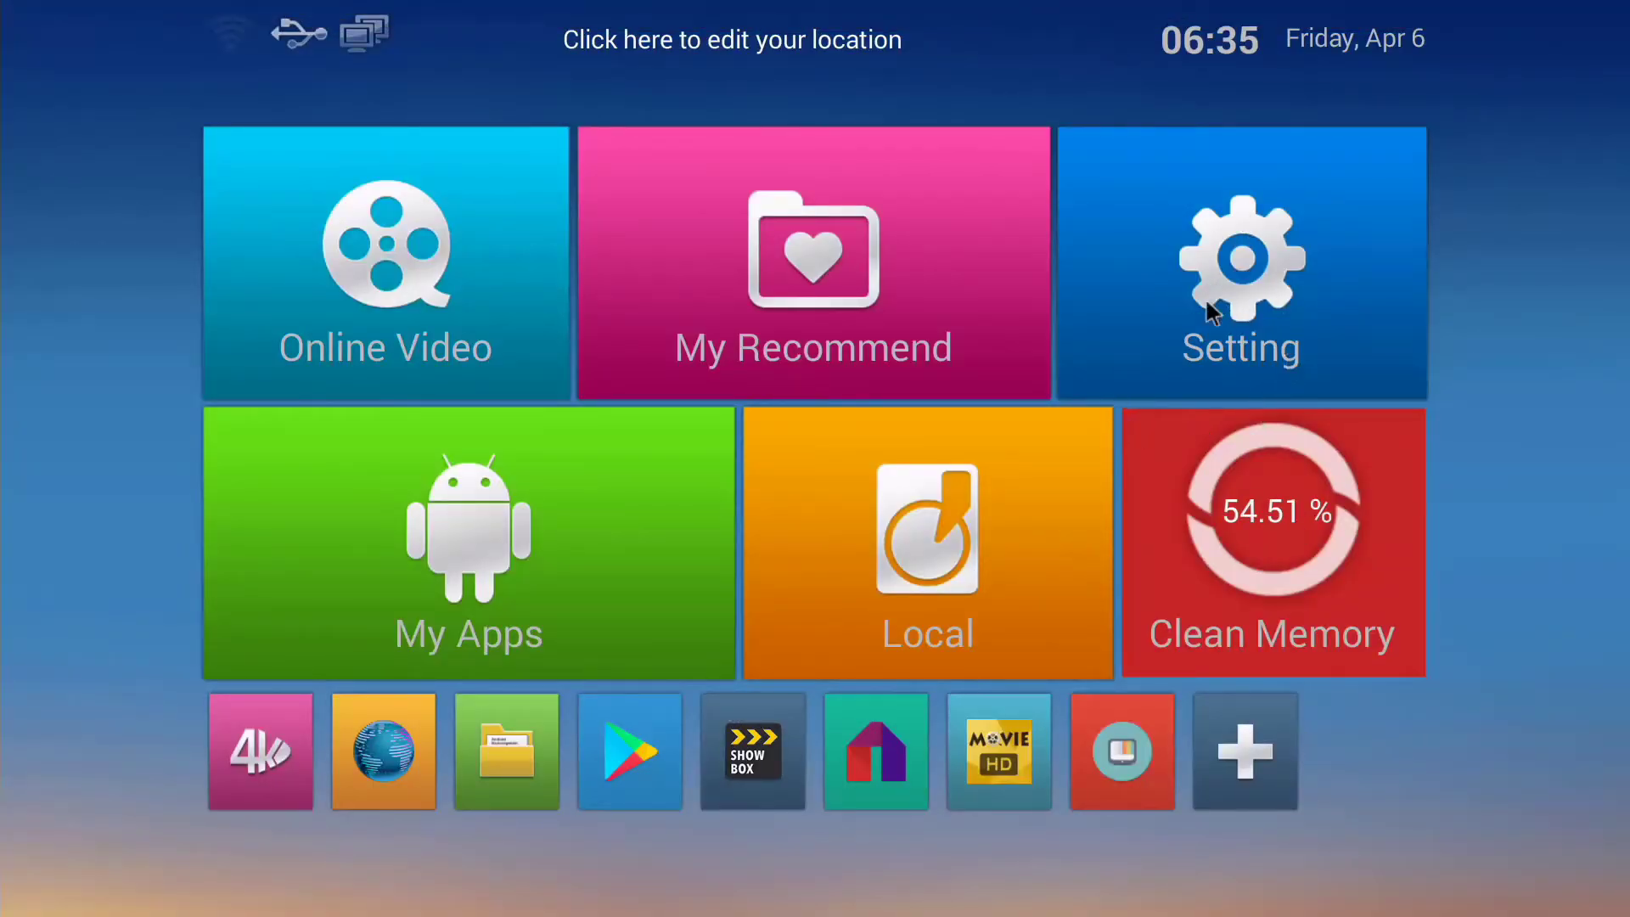
- Check Mobdro's App info under Settings > Apps showing version 2.0.58 Freemium, then go home
click(1238, 315)
click(1257, 208)
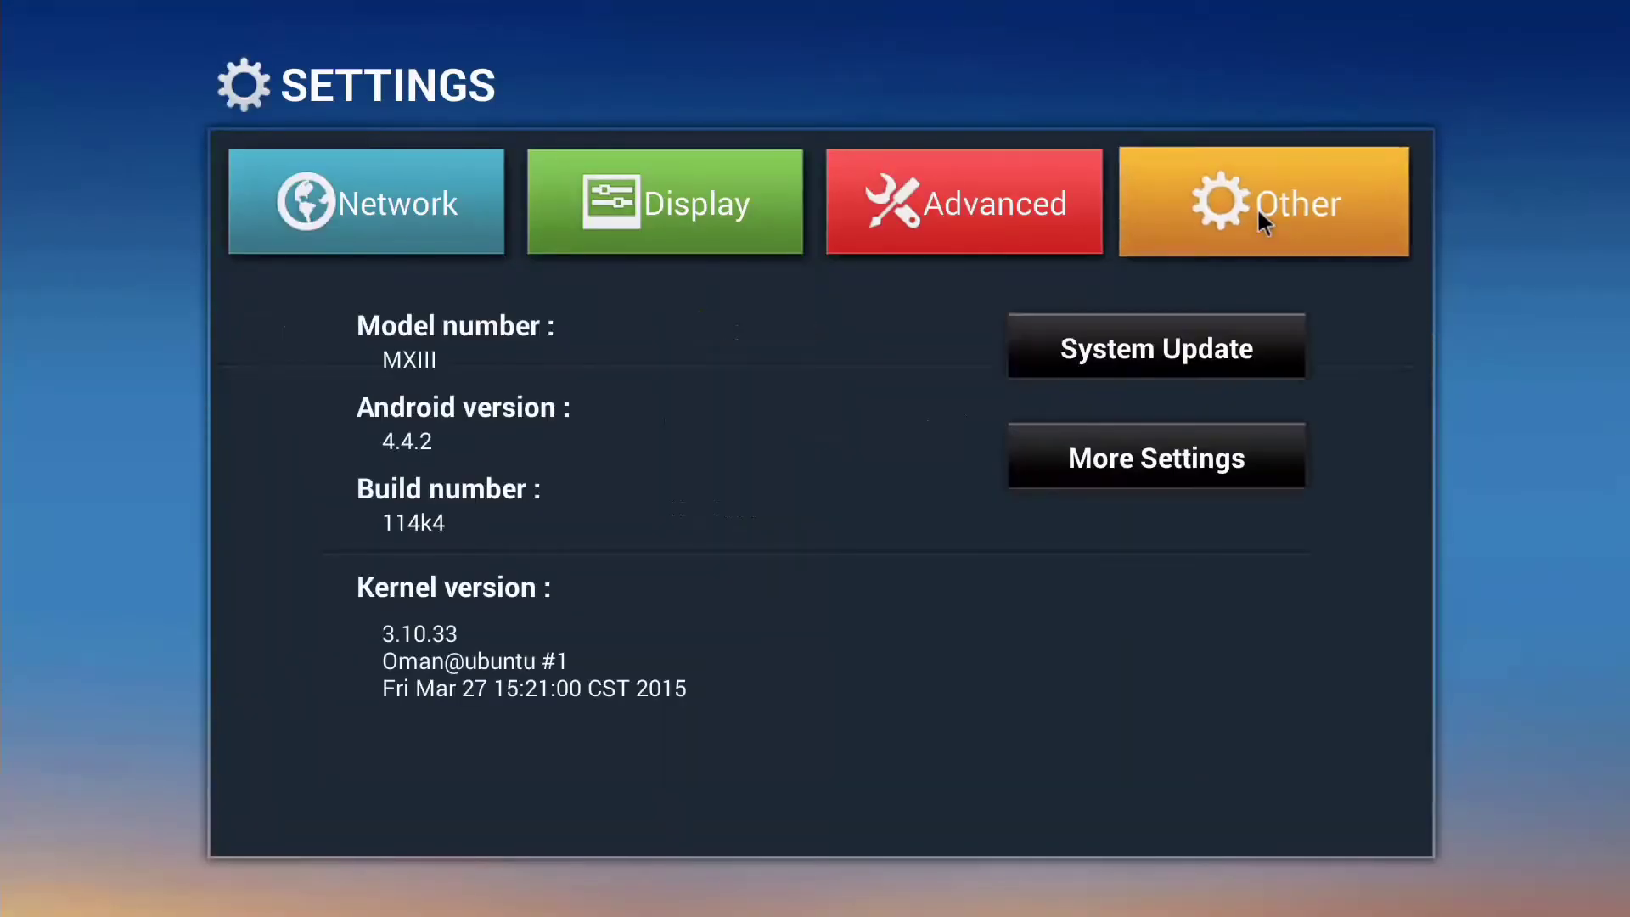
click(1155, 473)
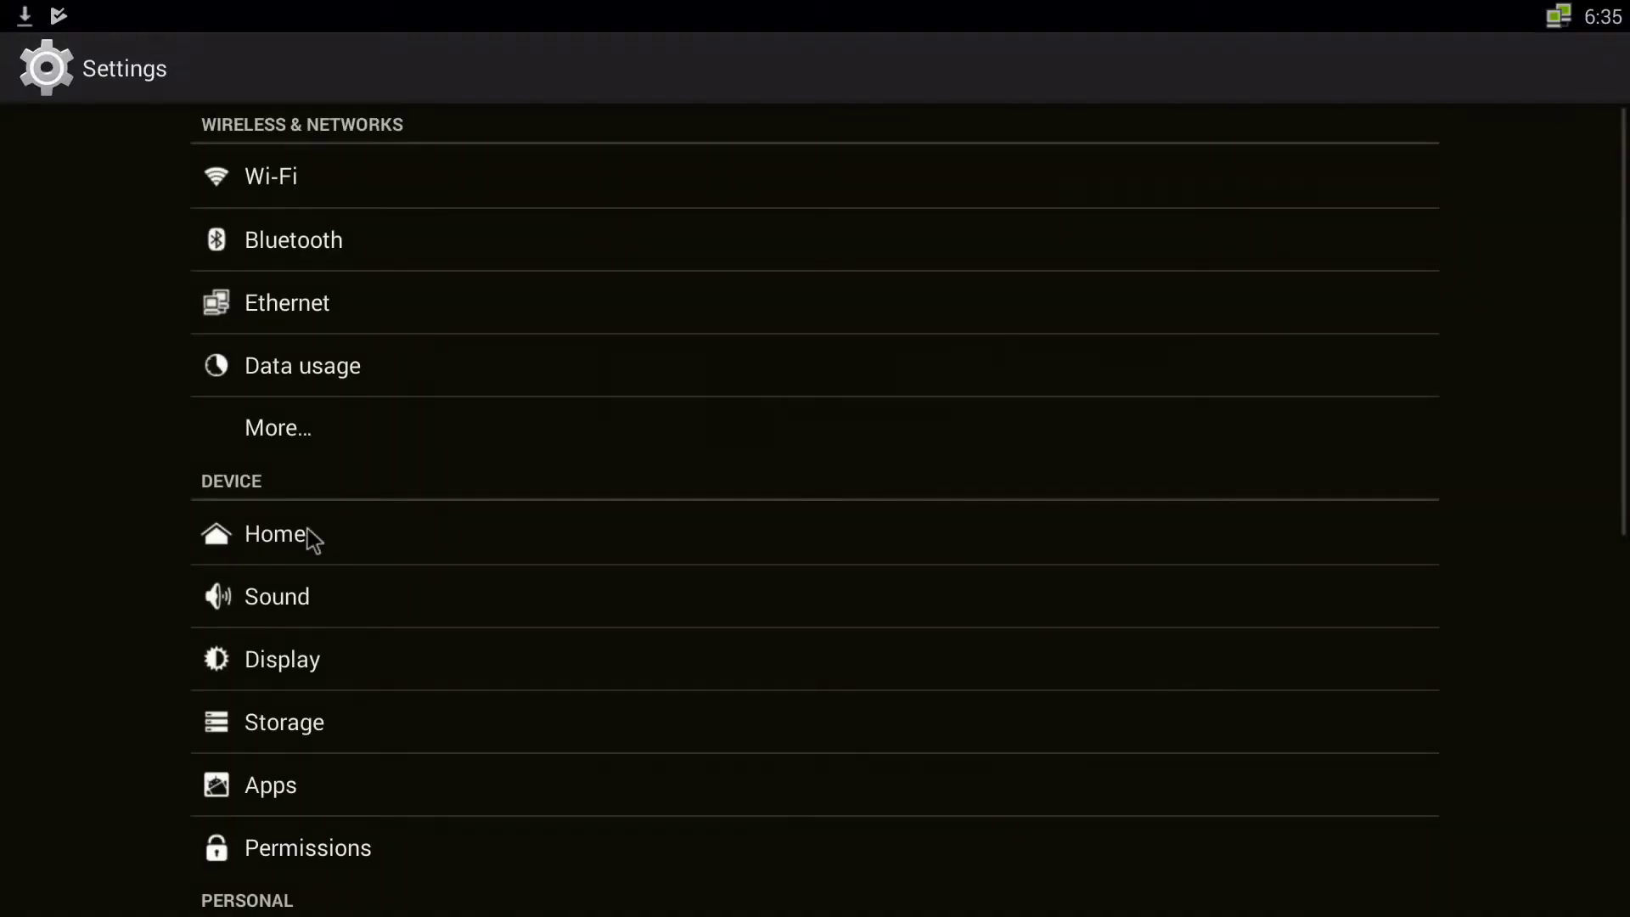
click(324, 777)
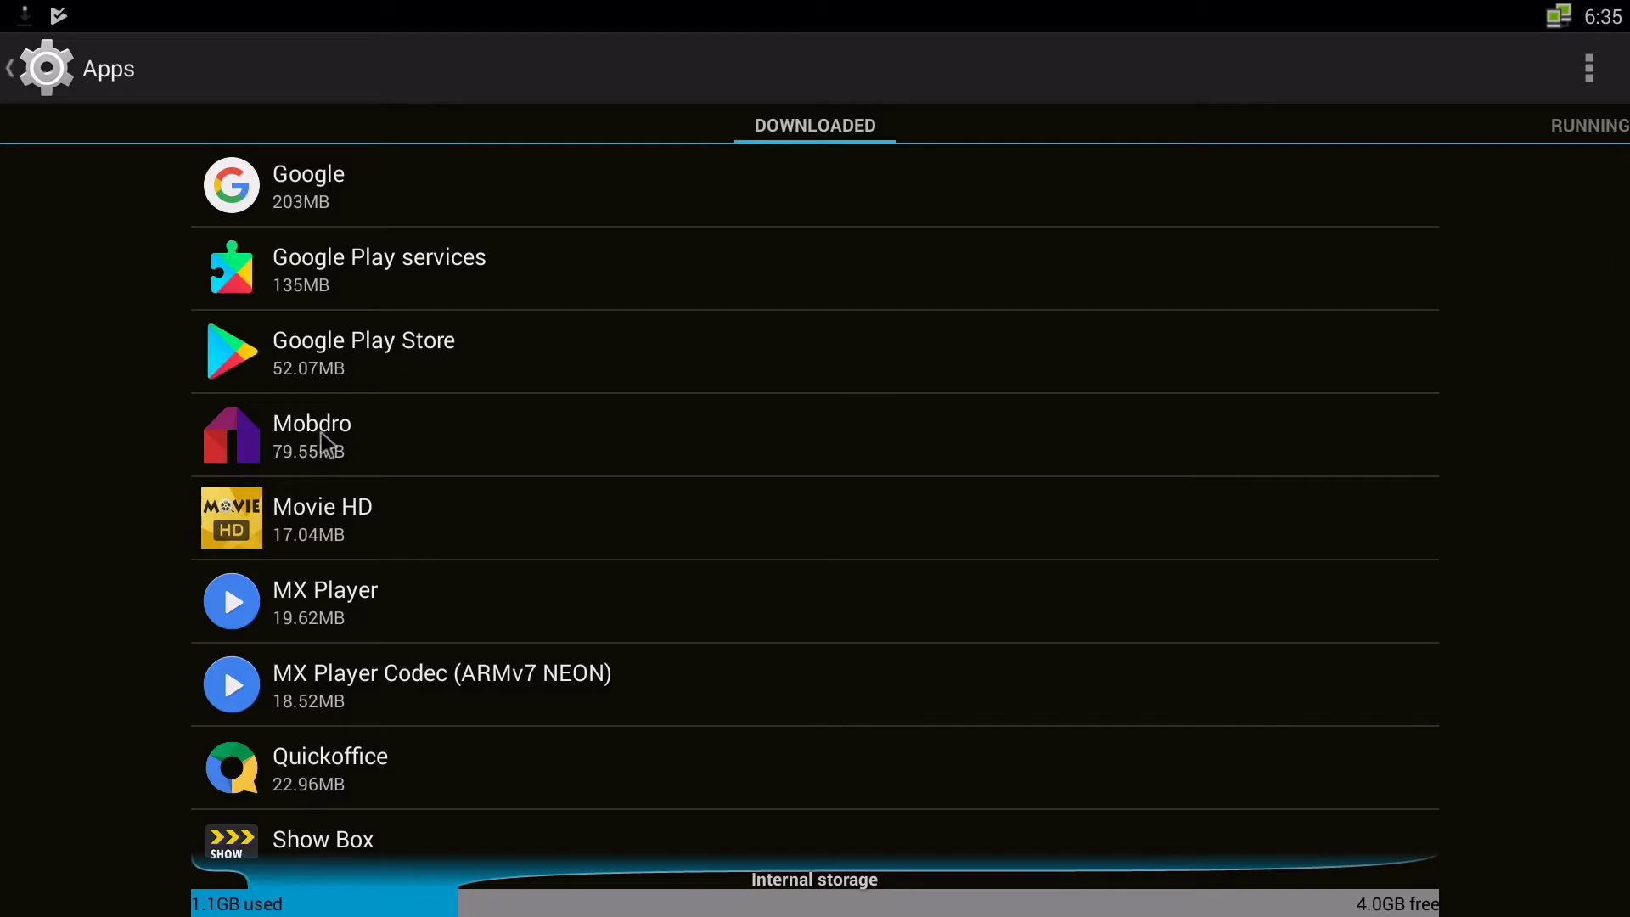
click(315, 456)
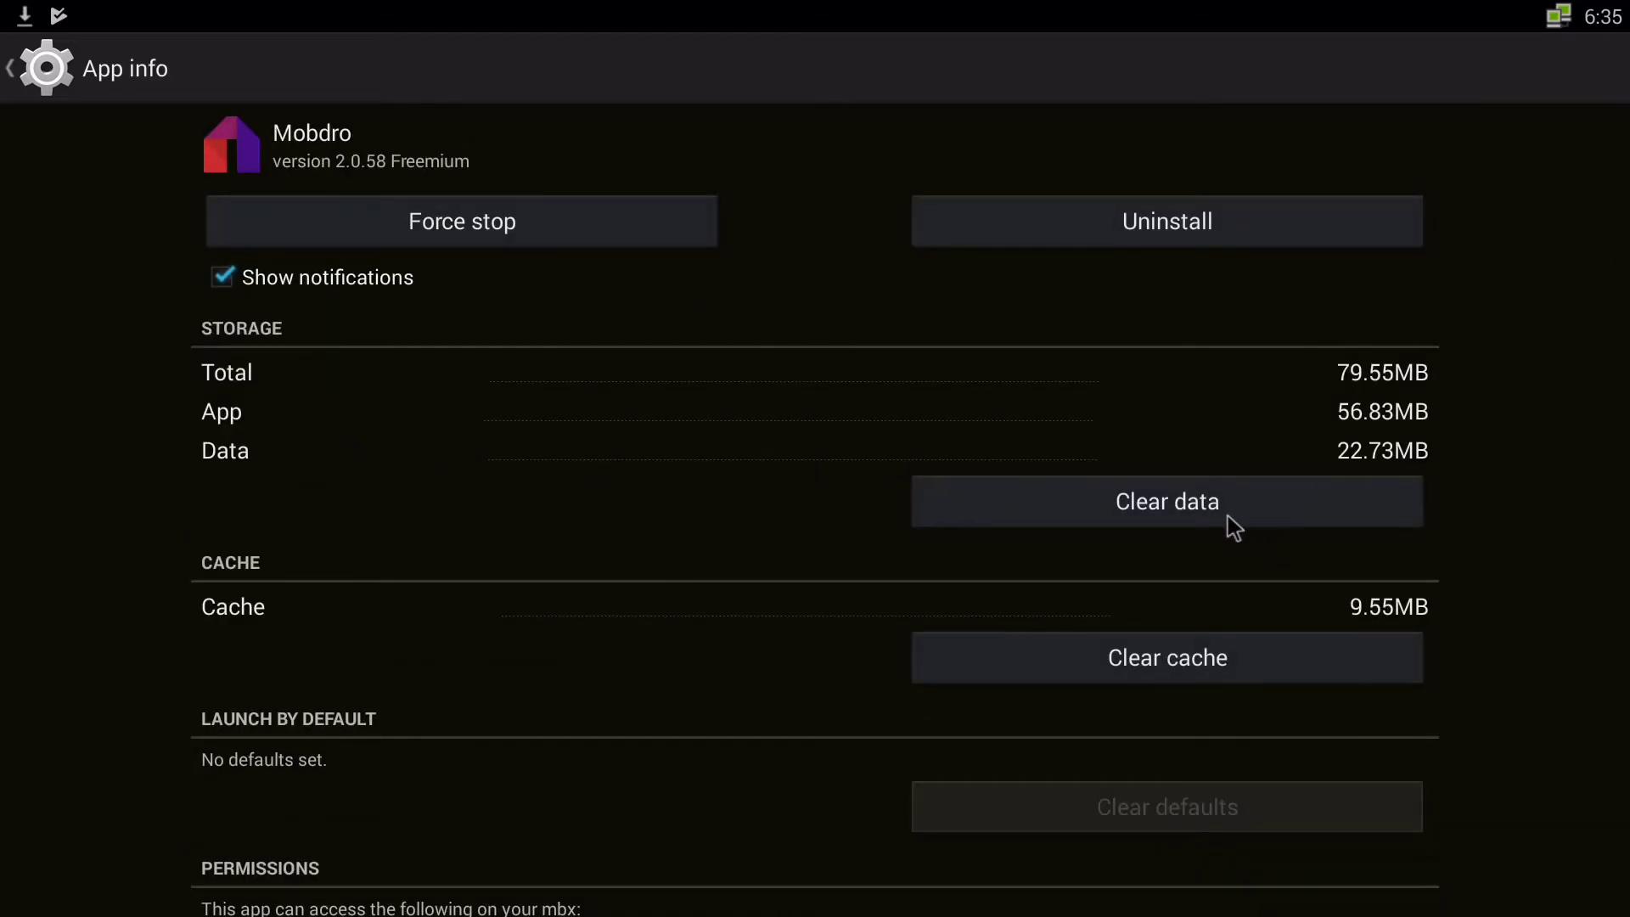
key(Escape)
key(Escape)
key(Escape)
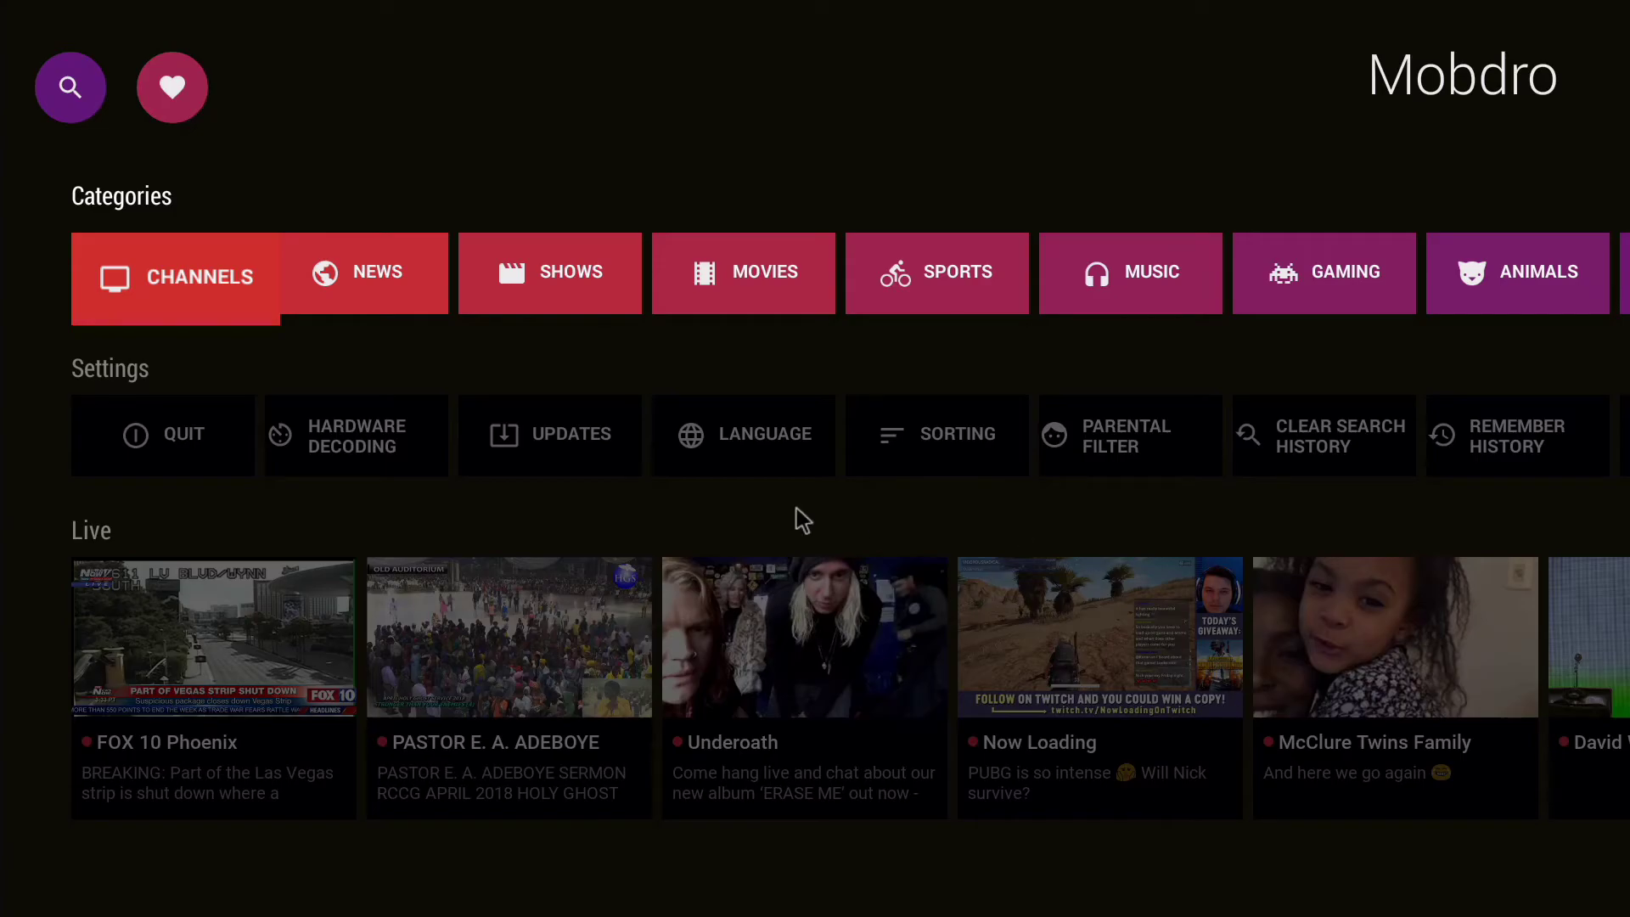
- Set Mobdro's HARDWARE DECODING option to Disabled
click(348, 448)
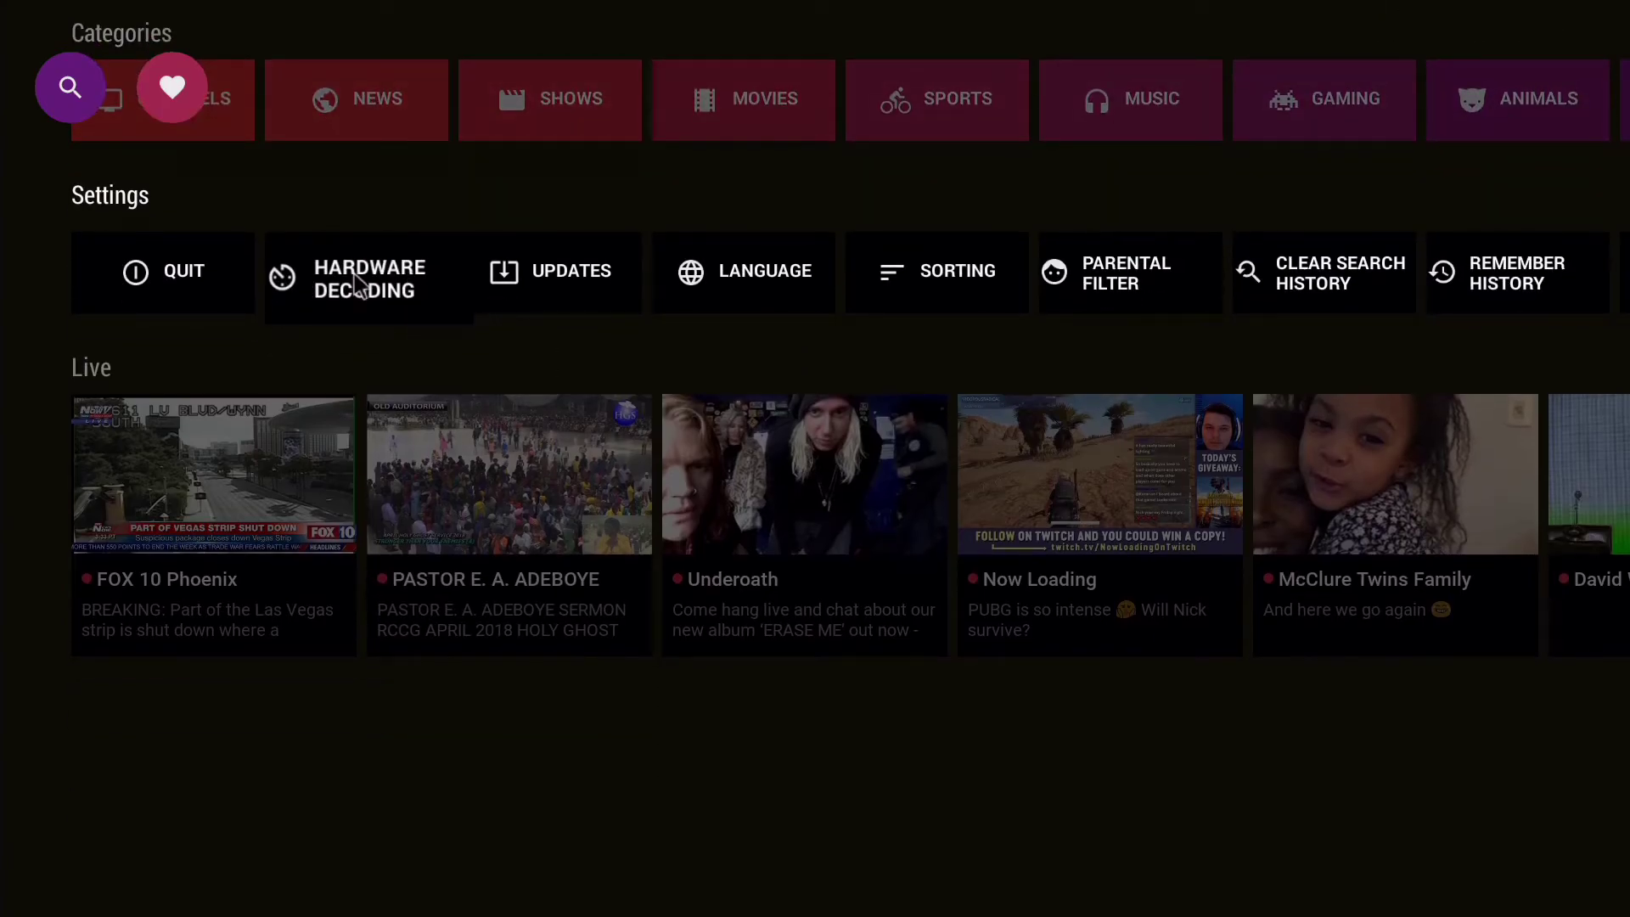
click(360, 286)
click(1164, 494)
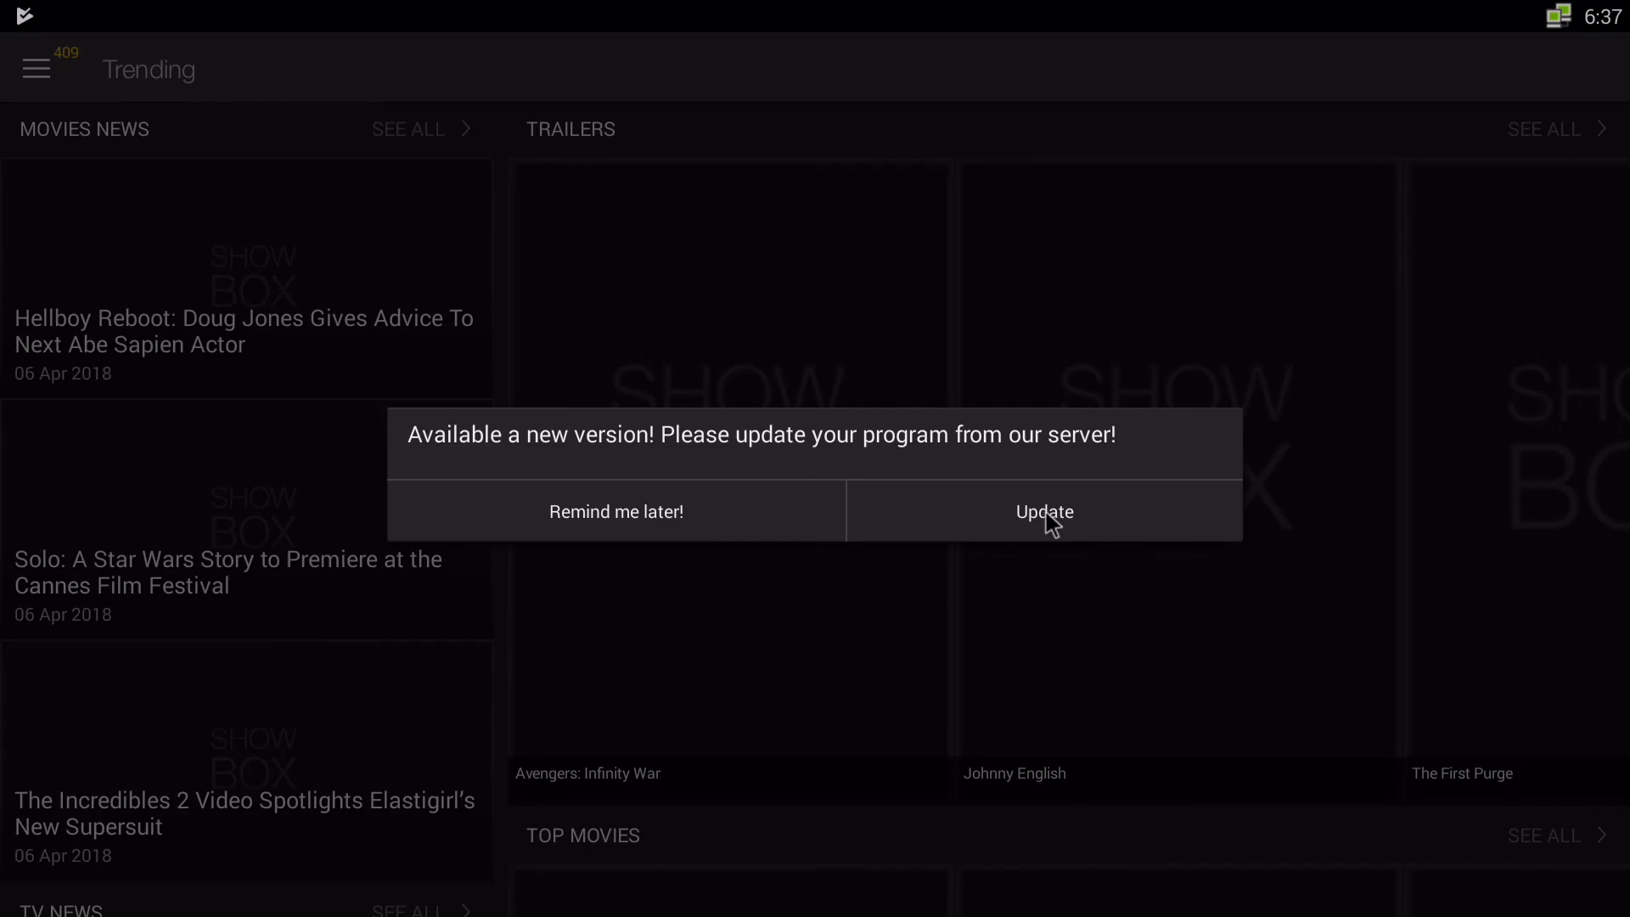
- Accept the 'Available a new version!' prompt so the Show Box update downloads
click(1046, 512)
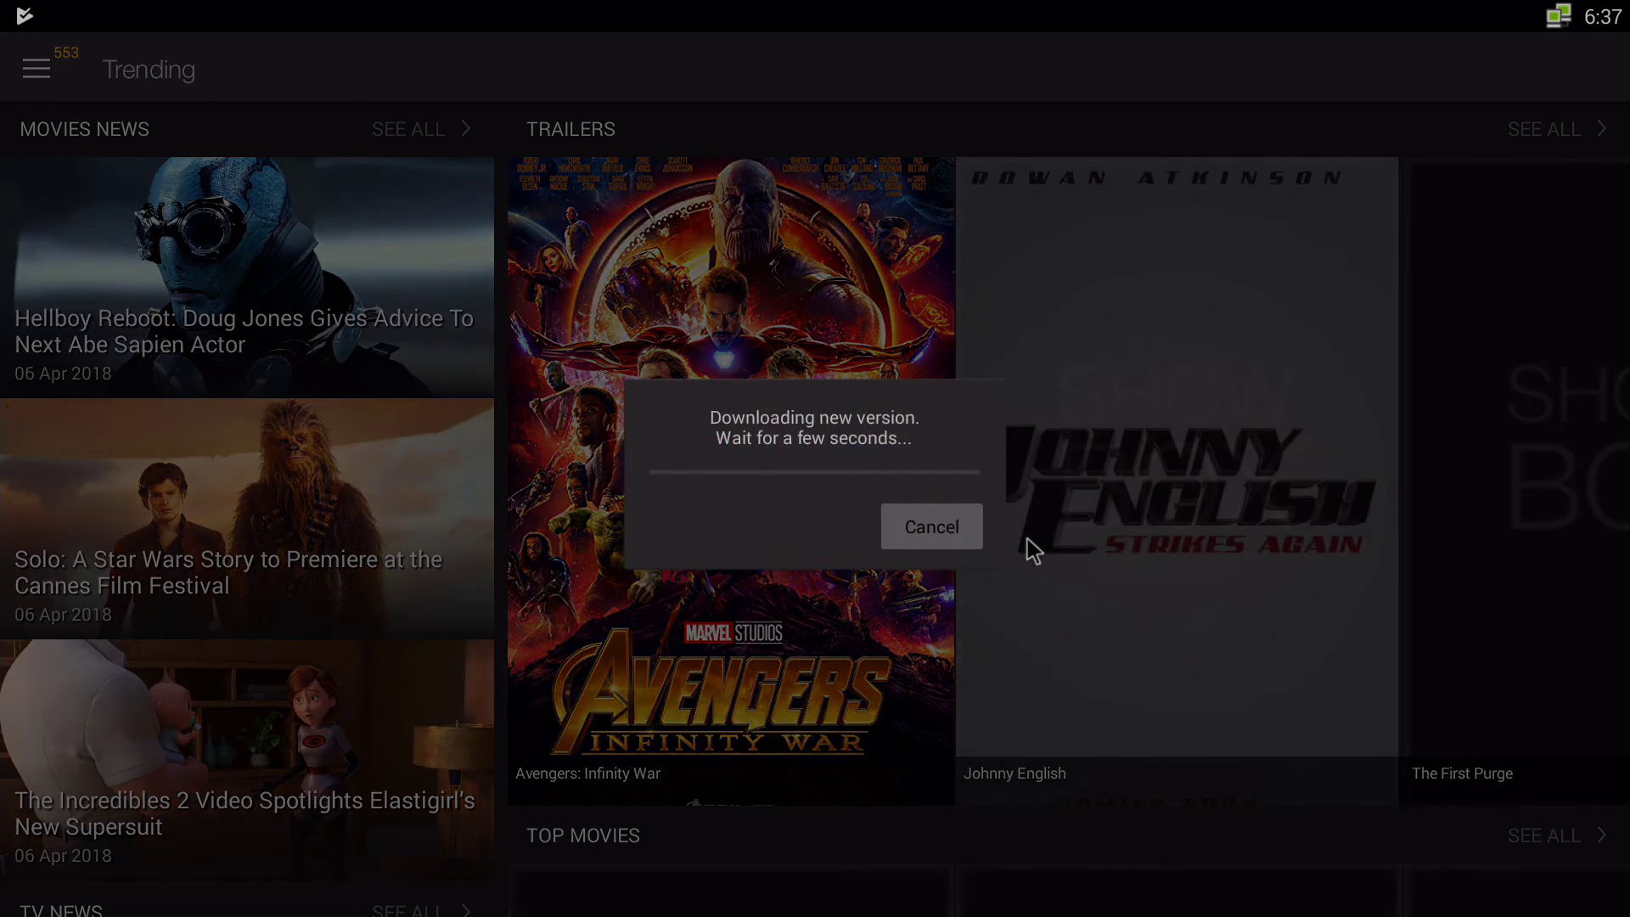